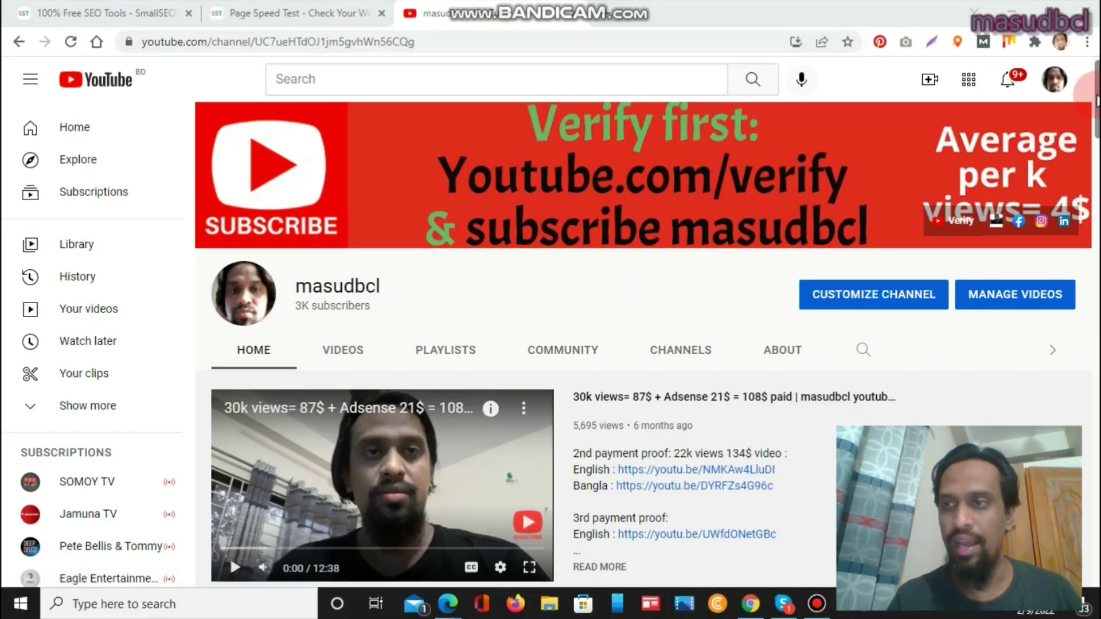
# Scroll through the YouTube channel's playlist shelves, then return to the SmallSEOTools home tab
pyautogui.scroll(-4, 648, 335)
pyautogui.scroll(-2, 332, 364)
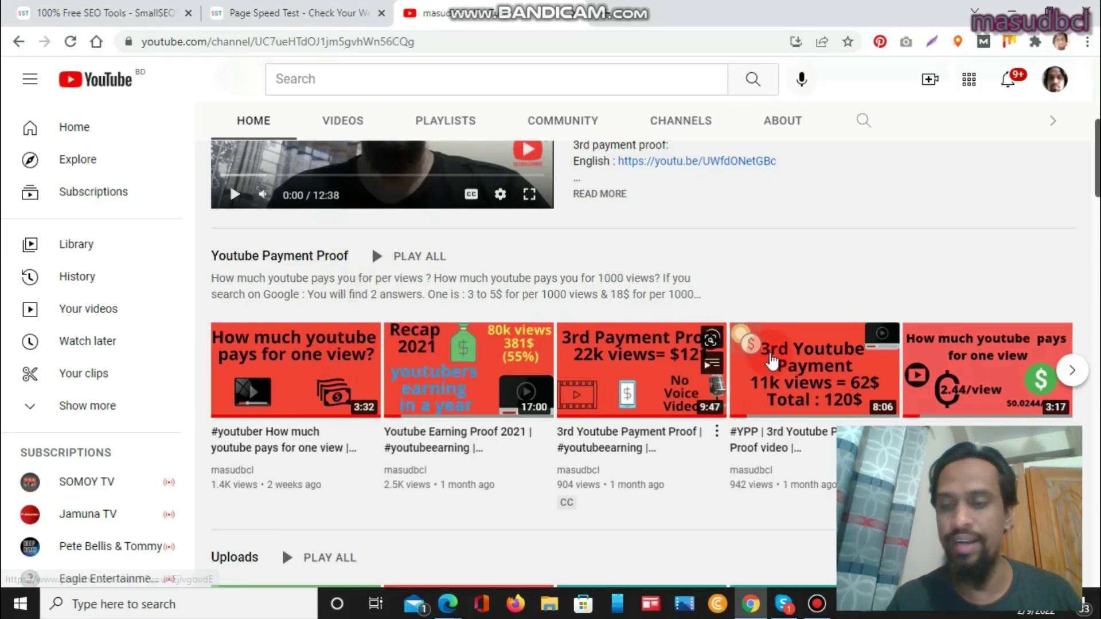
pyautogui.moveTo(900, 365)
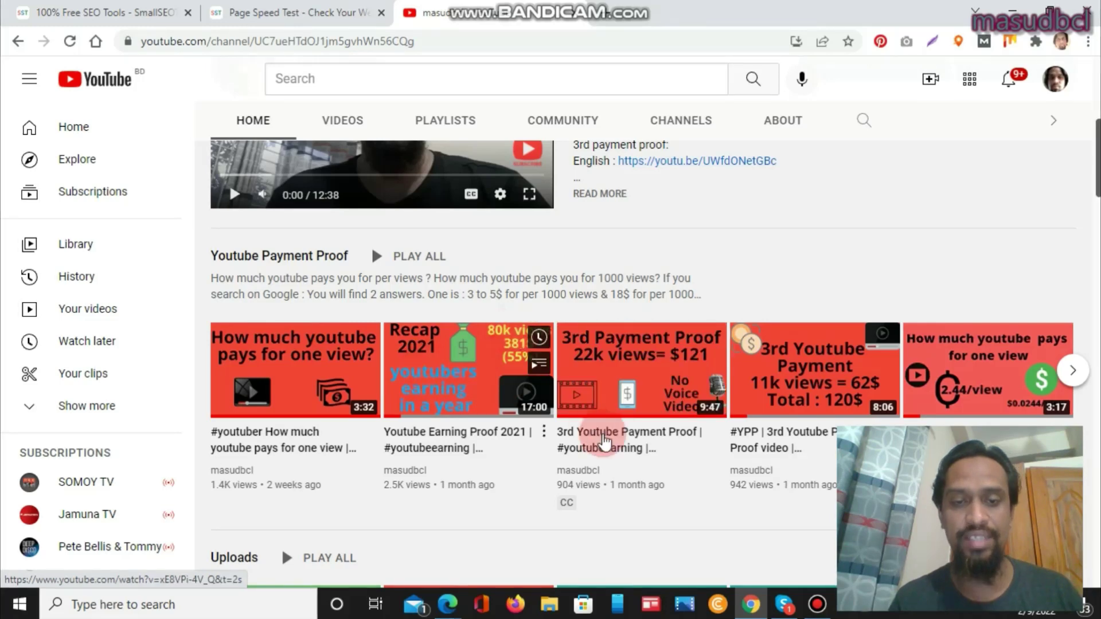
pyautogui.moveTo(1098, 156); pyautogui.dragTo(1097, 187)
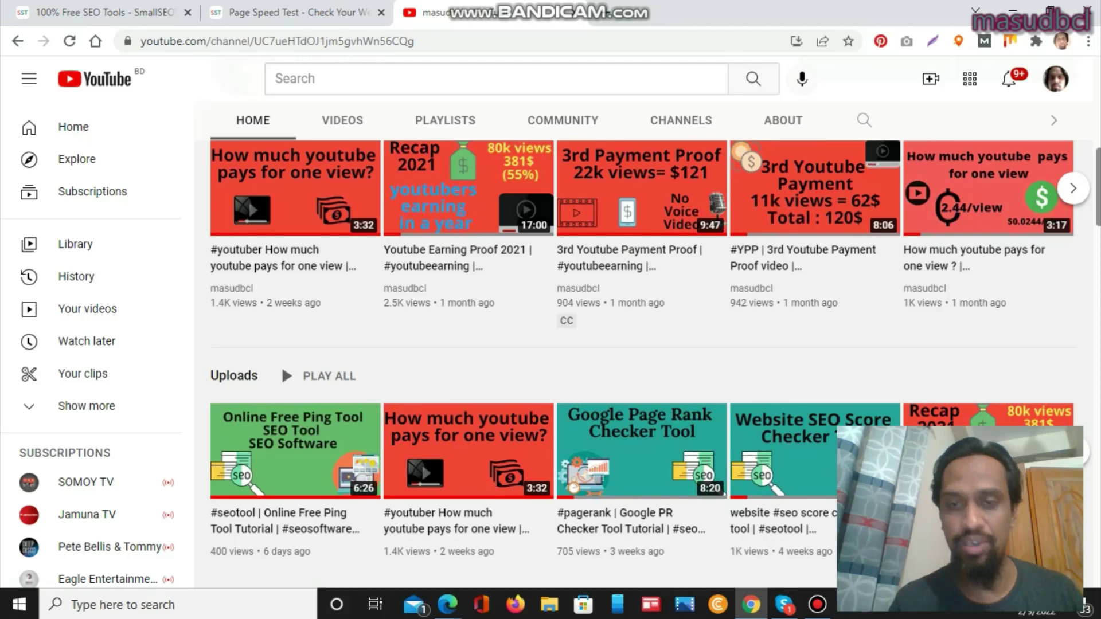
pyautogui.scroll(-3, 744, 197)
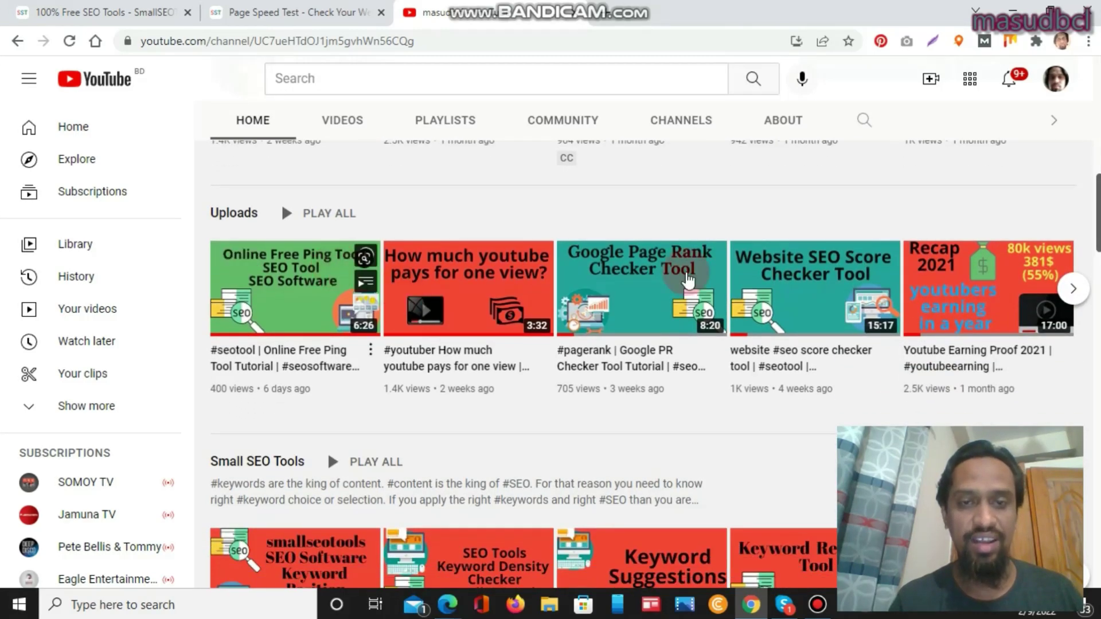
pyautogui.scroll(-4, 550, 270)
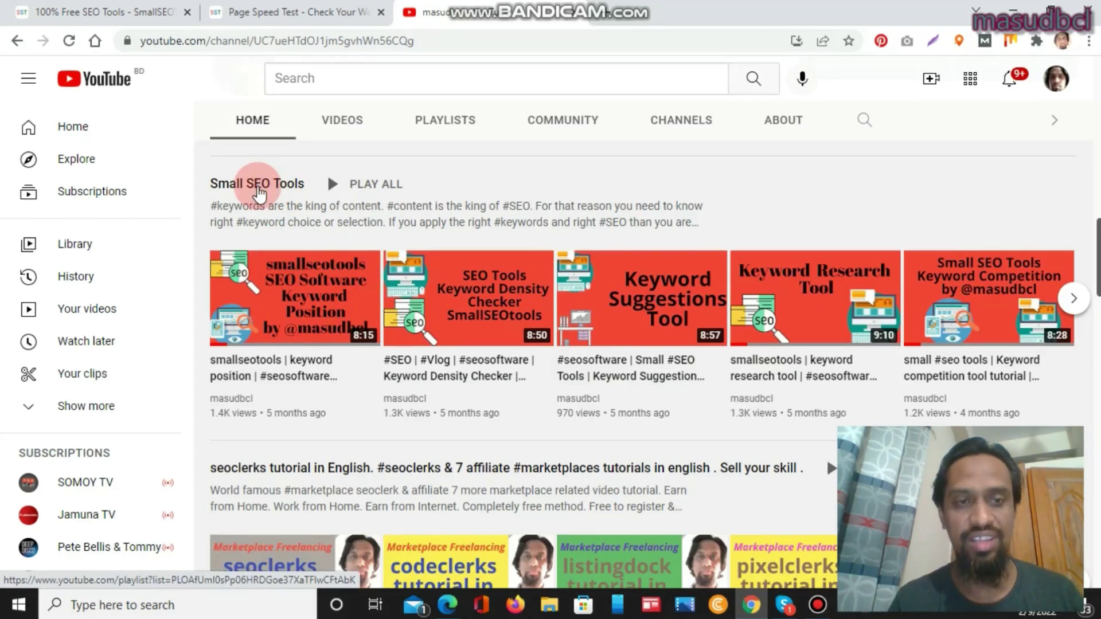
pyautogui.scroll(-3, 596, 257)
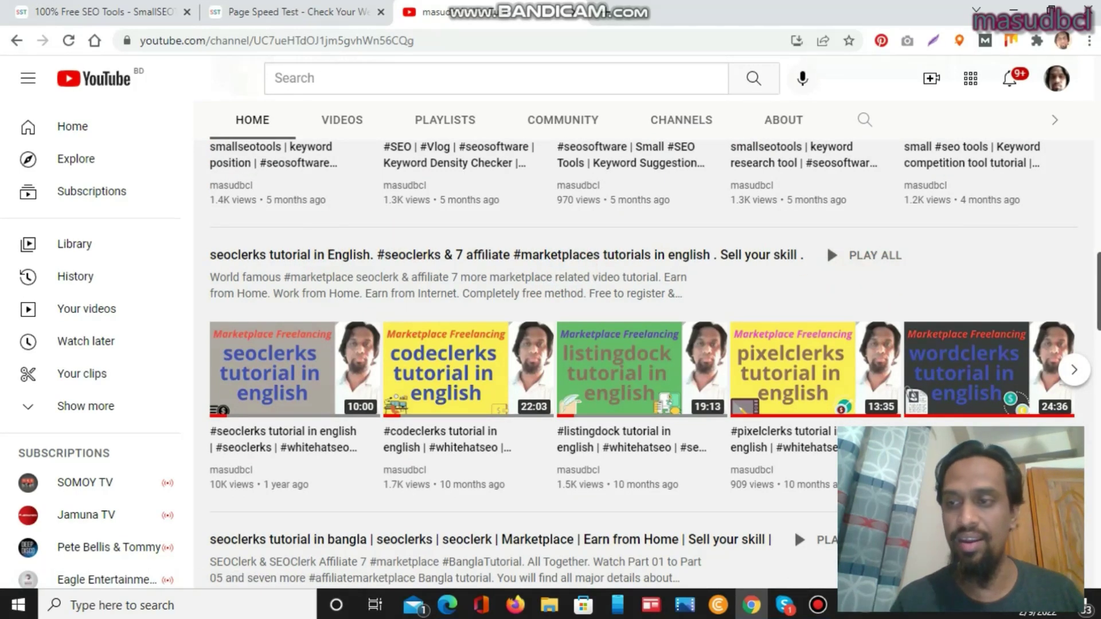
pyautogui.scroll(-3, 1086, 284)
pyautogui.scroll(-1, 745, 318)
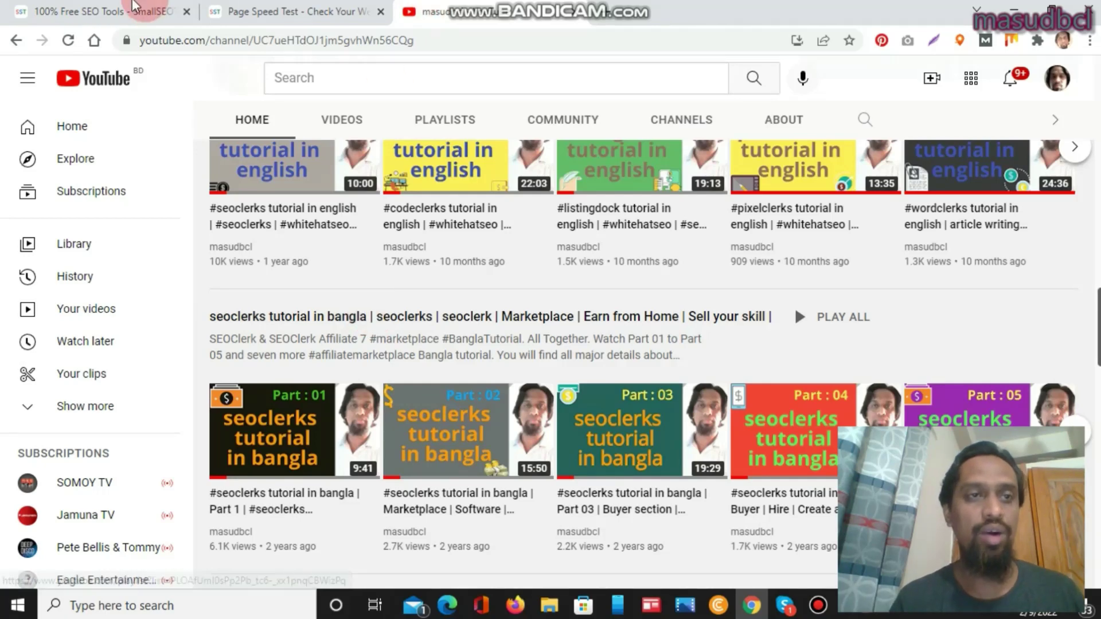
pyautogui.click(79, 11)
# Scroll down the smallseotools.com home page through its tool categories
pyautogui.click(447, 226)
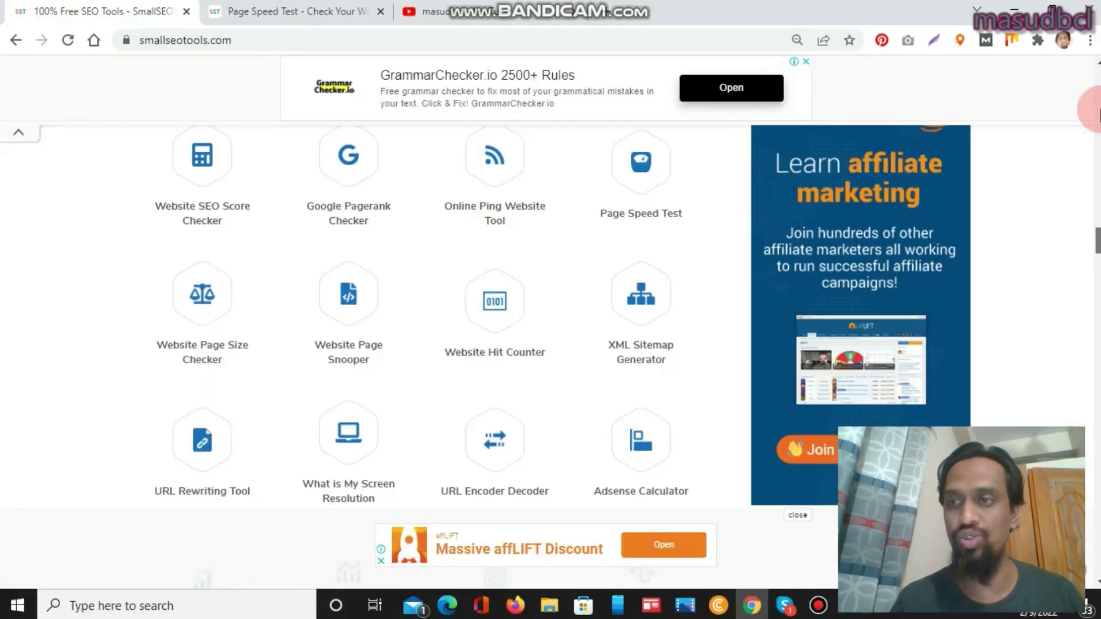
pyautogui.moveTo(1091, 109); pyautogui.dragTo(1092, 74)
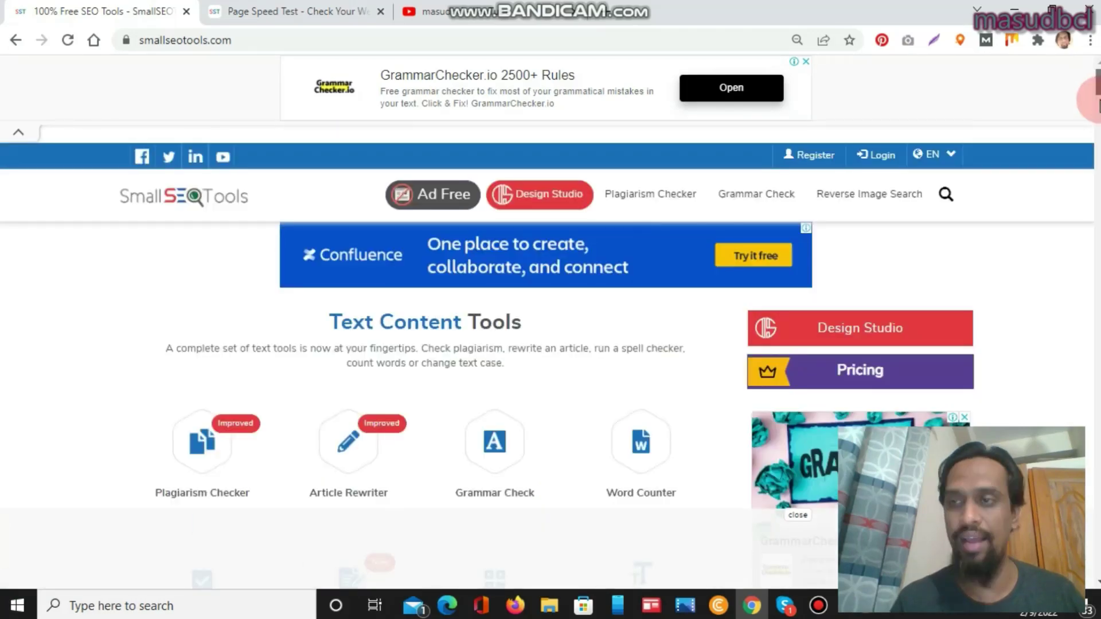
pyautogui.scroll(-1, 1092, 98)
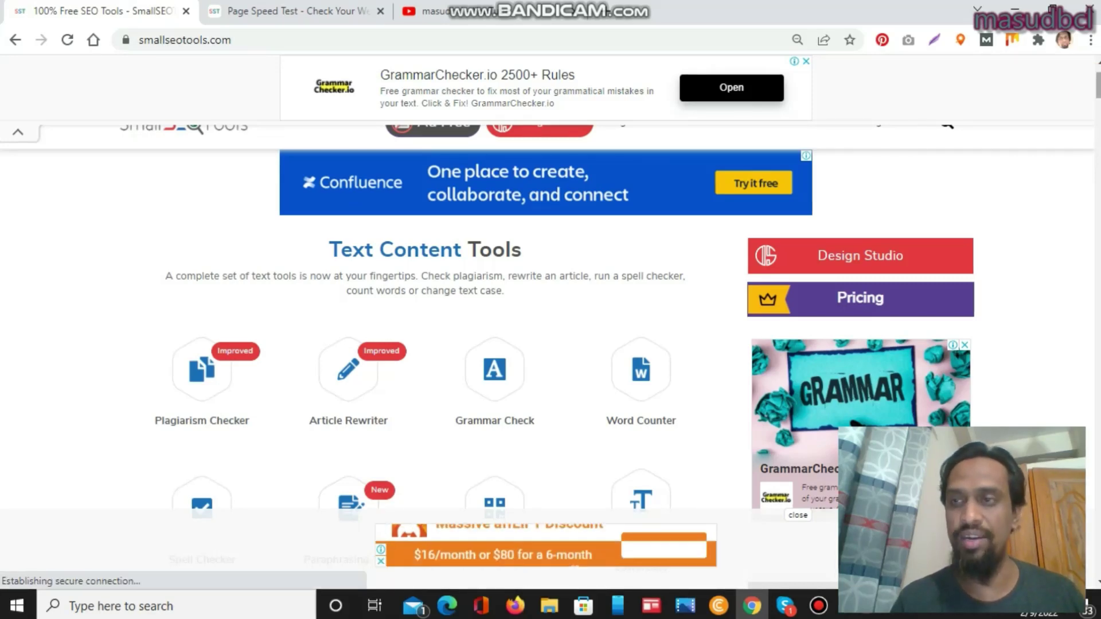
pyautogui.scroll(-6, 424, 321)
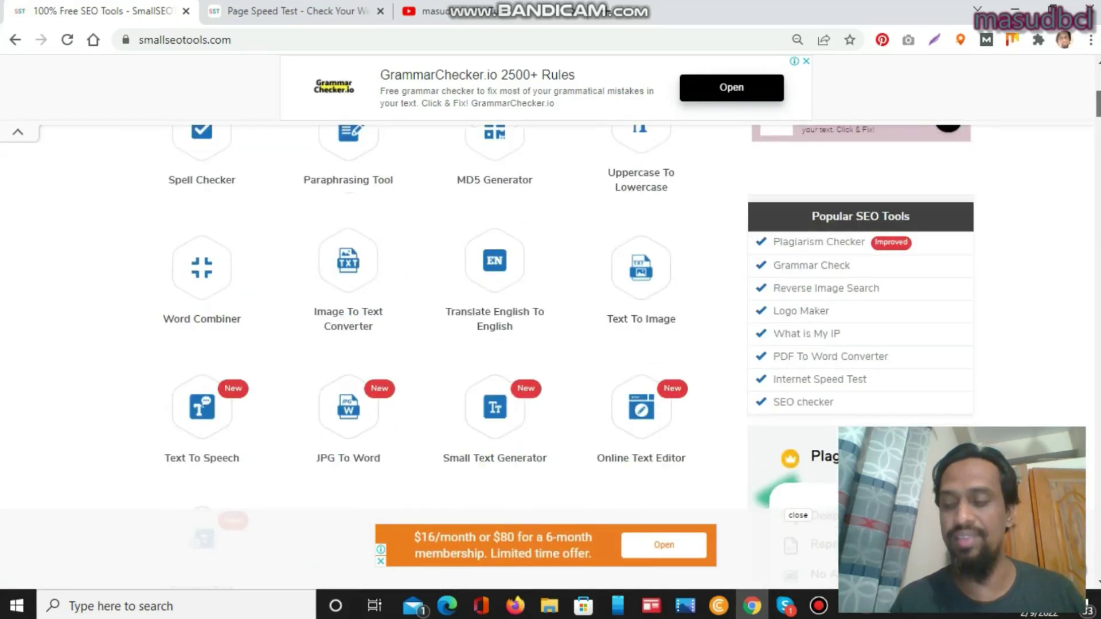
pyautogui.scroll(-2, 425, 322)
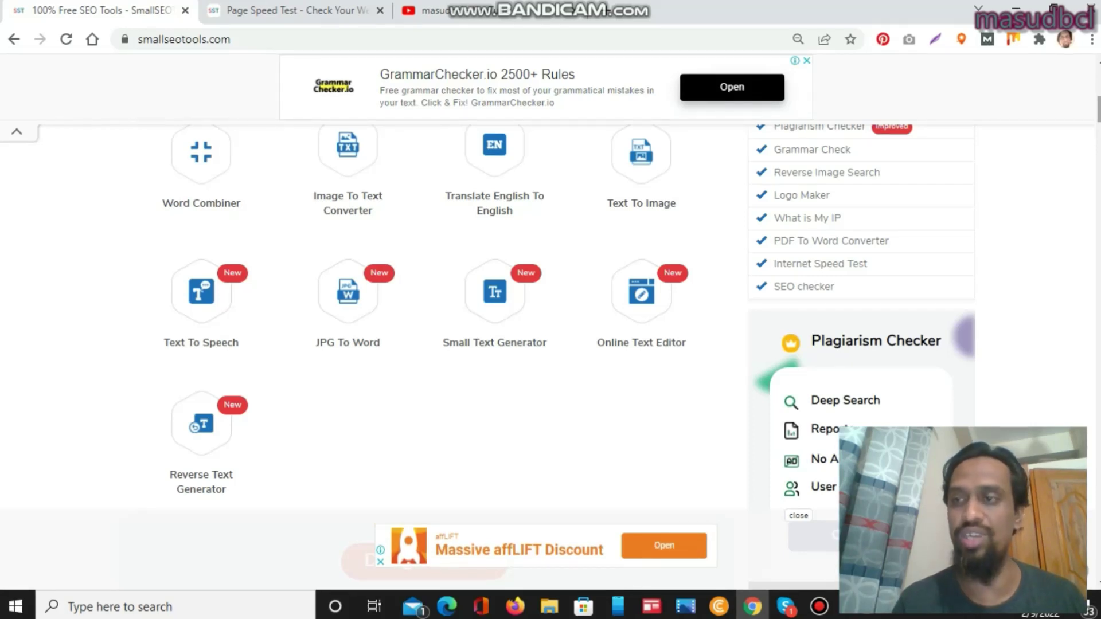
pyautogui.scroll(-7, 424, 356)
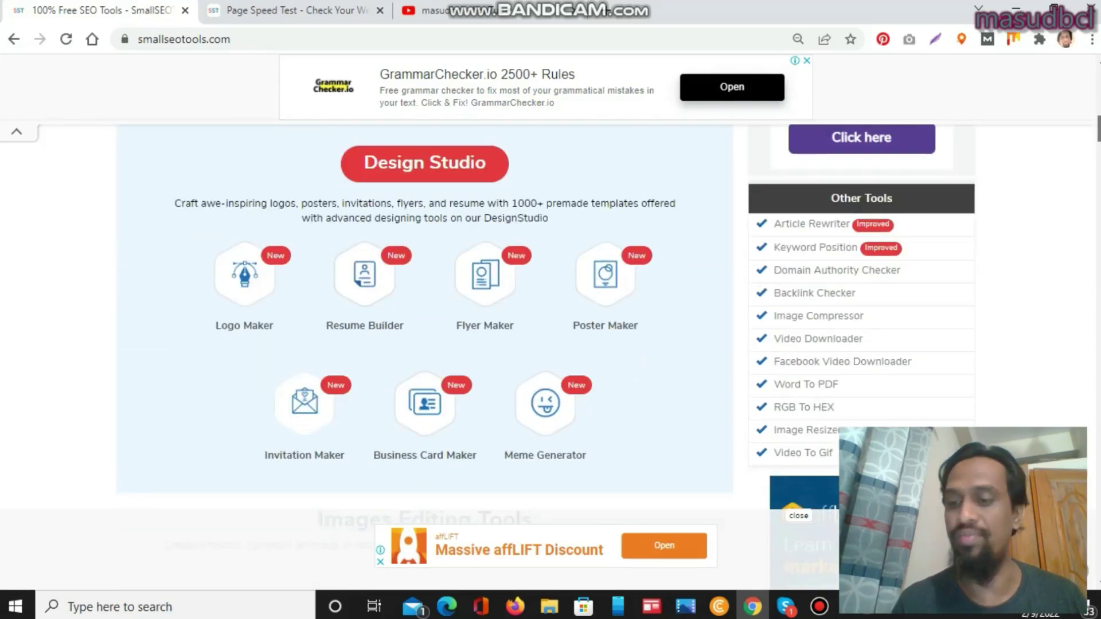
pyautogui.scroll(-6, 424, 321)
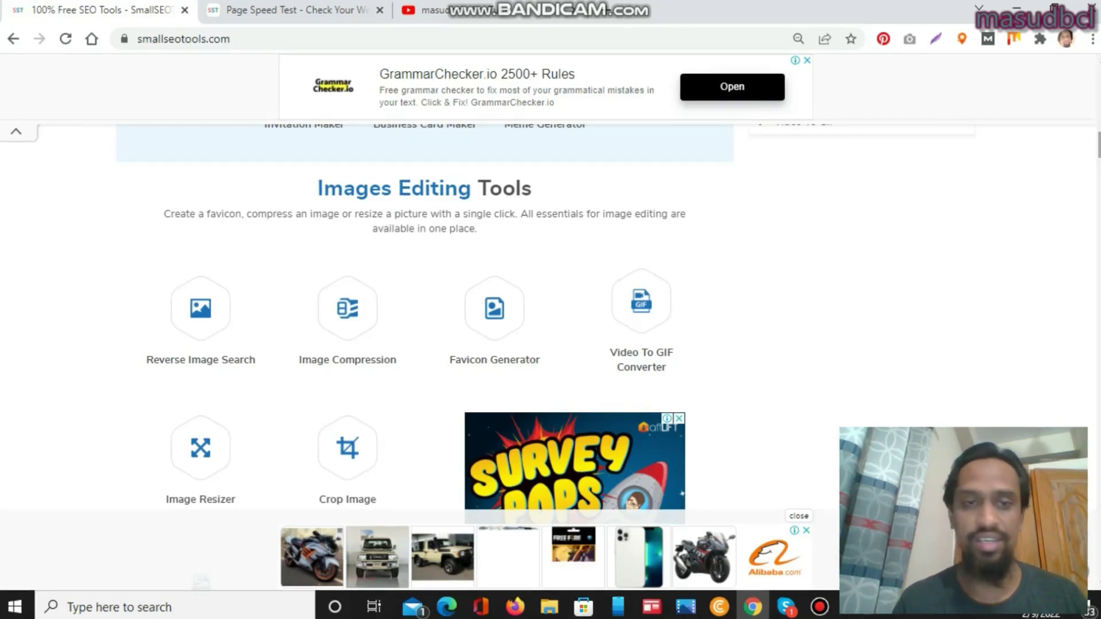
pyautogui.scroll(-4, 424, 315)
pyautogui.scroll(-4, 424, 315)
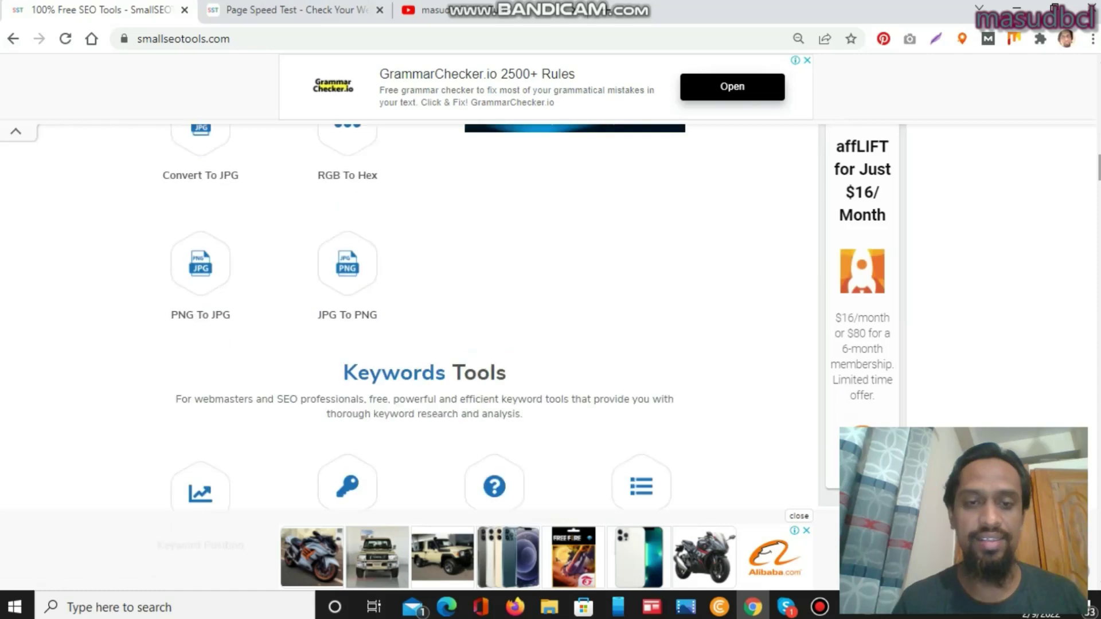
pyautogui.scroll(-4, 566, 218)
# Settle on the Website Management Tools list, then switch back to the YouTube channel tab
pyautogui.scroll(2, 566, 217)
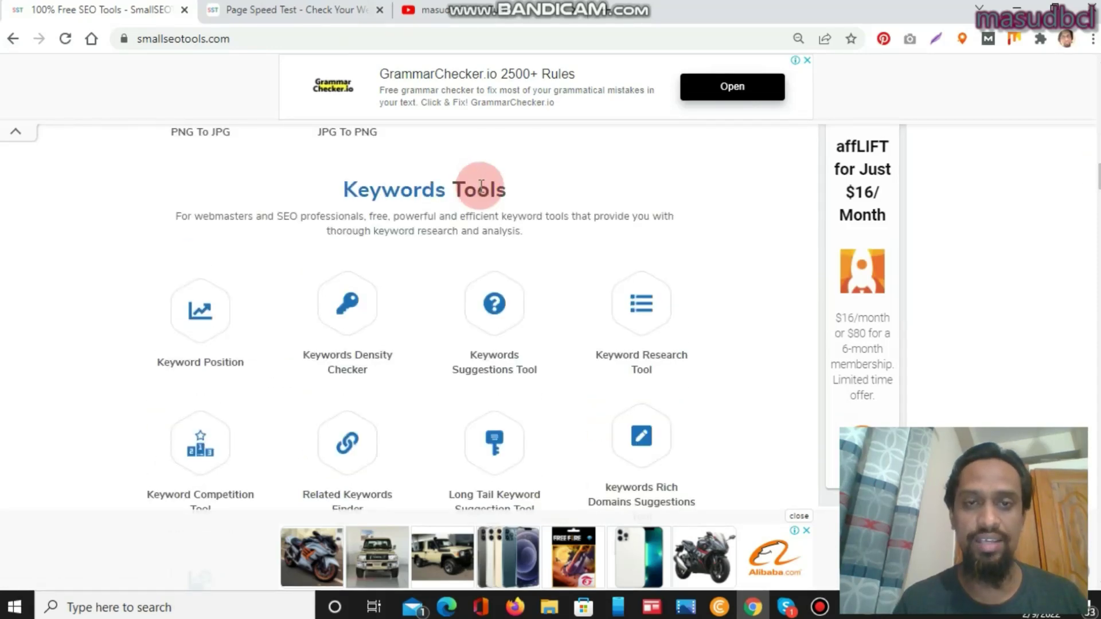
pyautogui.scroll(-10, 424, 315)
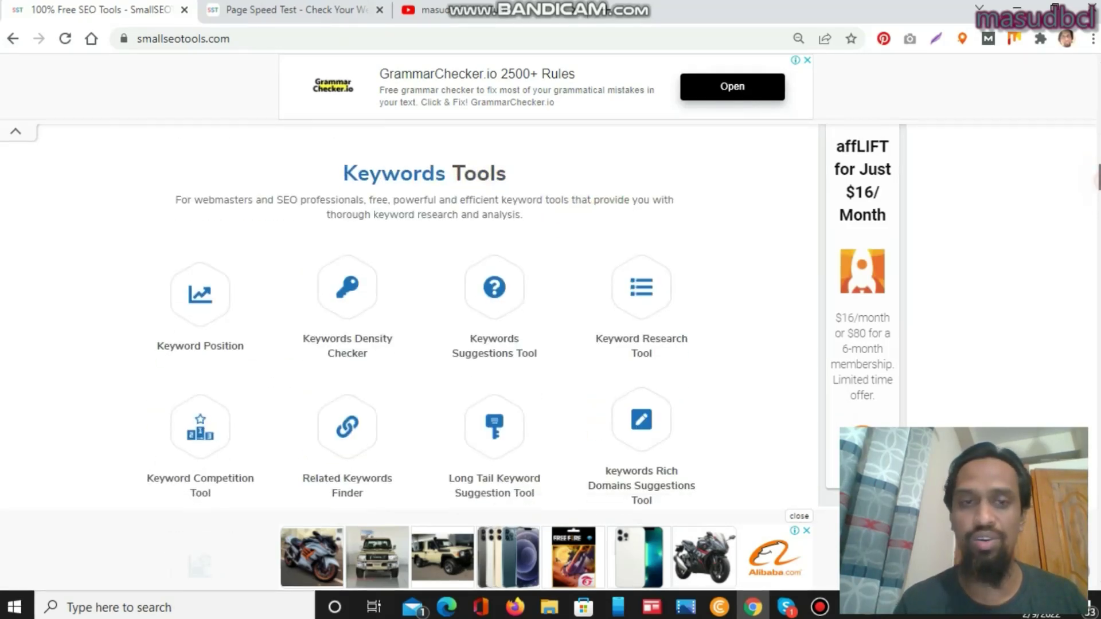
pyautogui.scroll(2, 459, 201)
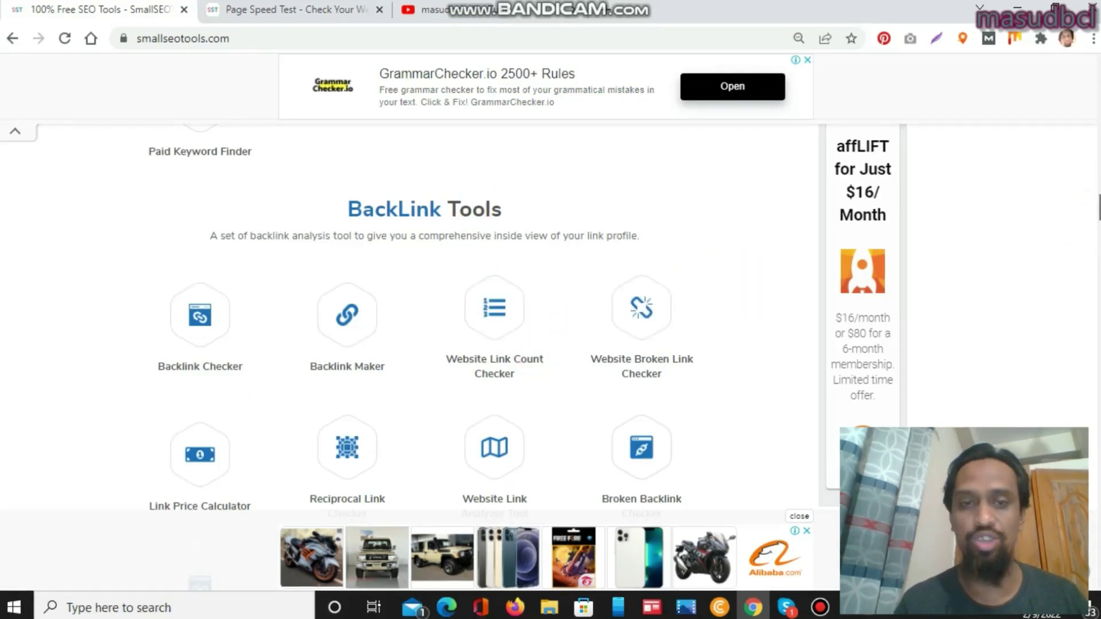
pyautogui.scroll(-5, 1088, 200)
pyautogui.scroll(-5, 417, 270)
pyautogui.scroll(1, 475, 226)
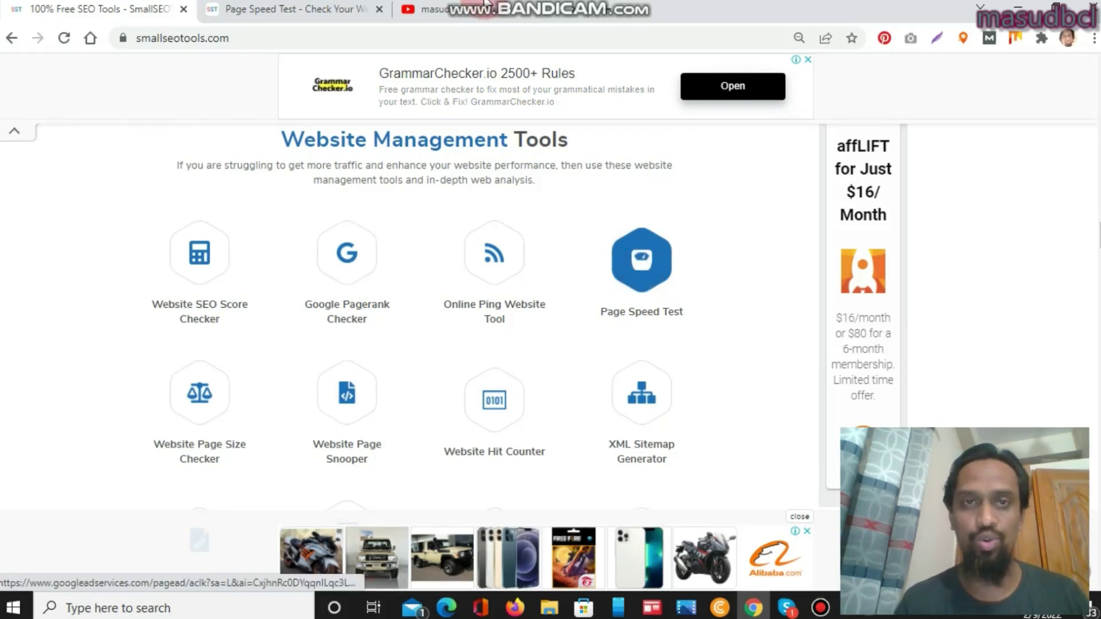
pyautogui.click(424, 10)
pyautogui.click(711, 231)
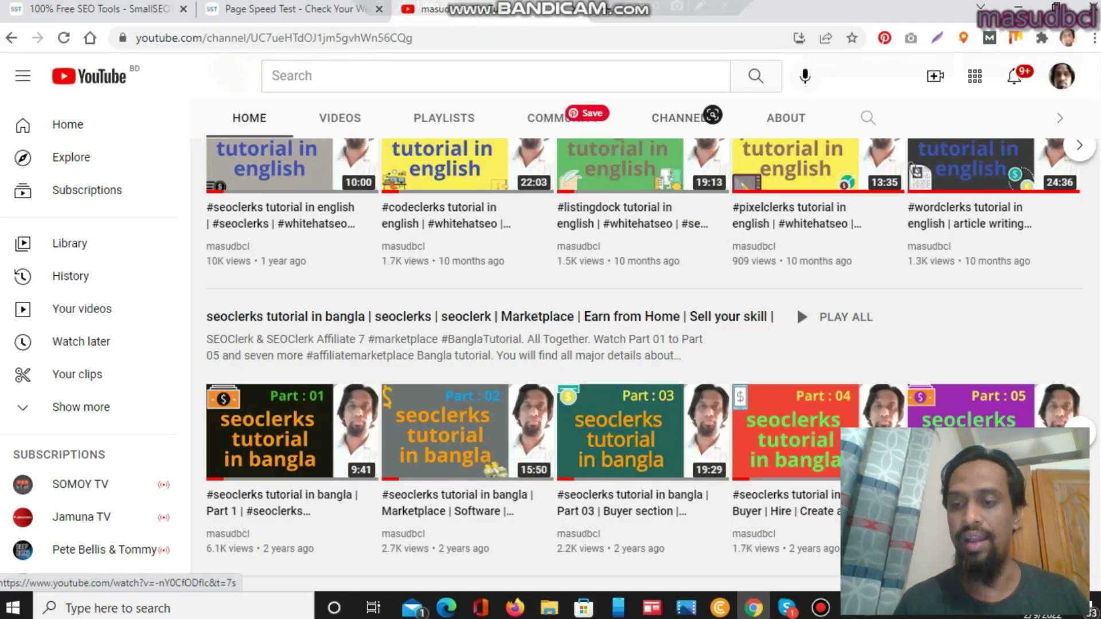
# Bring up the Small SEO Tools playlist row with its keyword position, density and research videos
pyautogui.scroll(5, 642, 344)
pyautogui.scroll(4, 642, 344)
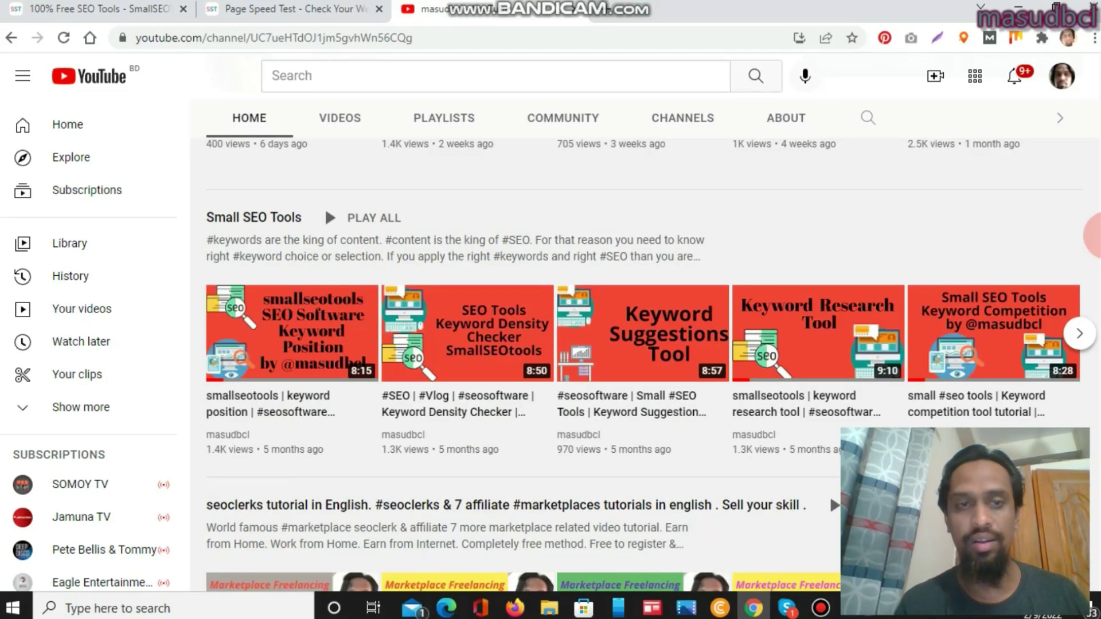
pyautogui.scroll(-2, 642, 344)
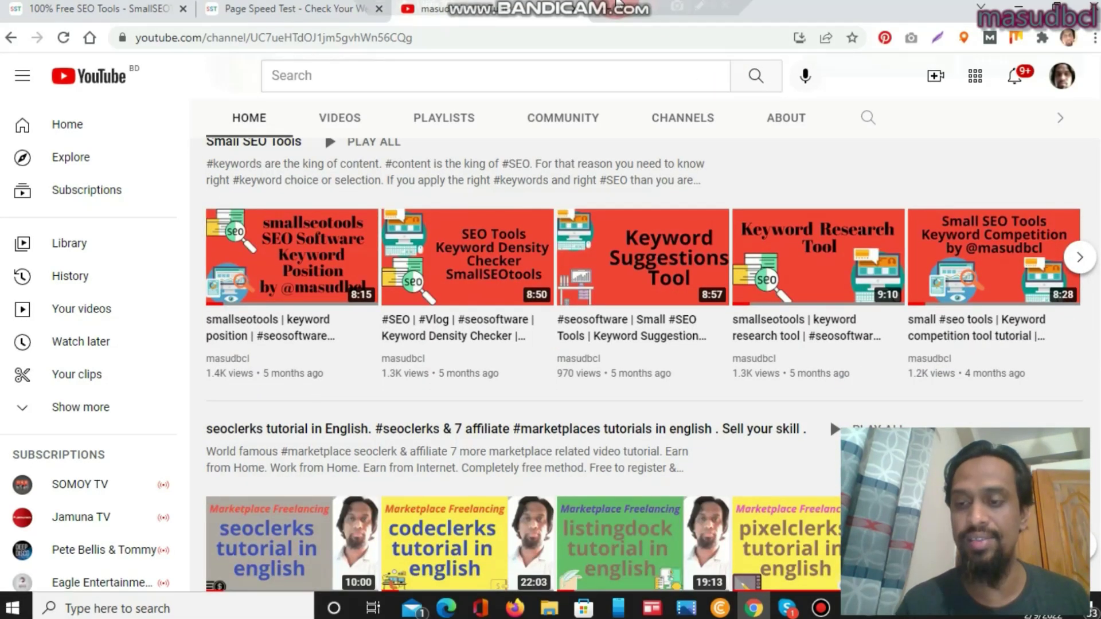
pyautogui.moveTo(333, 252)
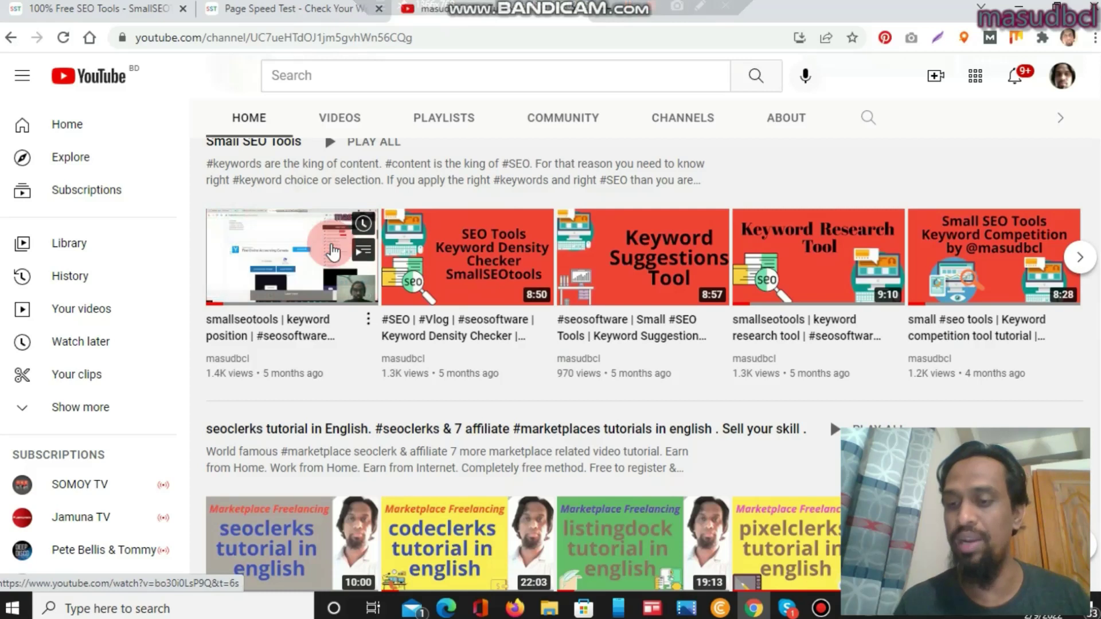
pyautogui.moveTo(531, 276)
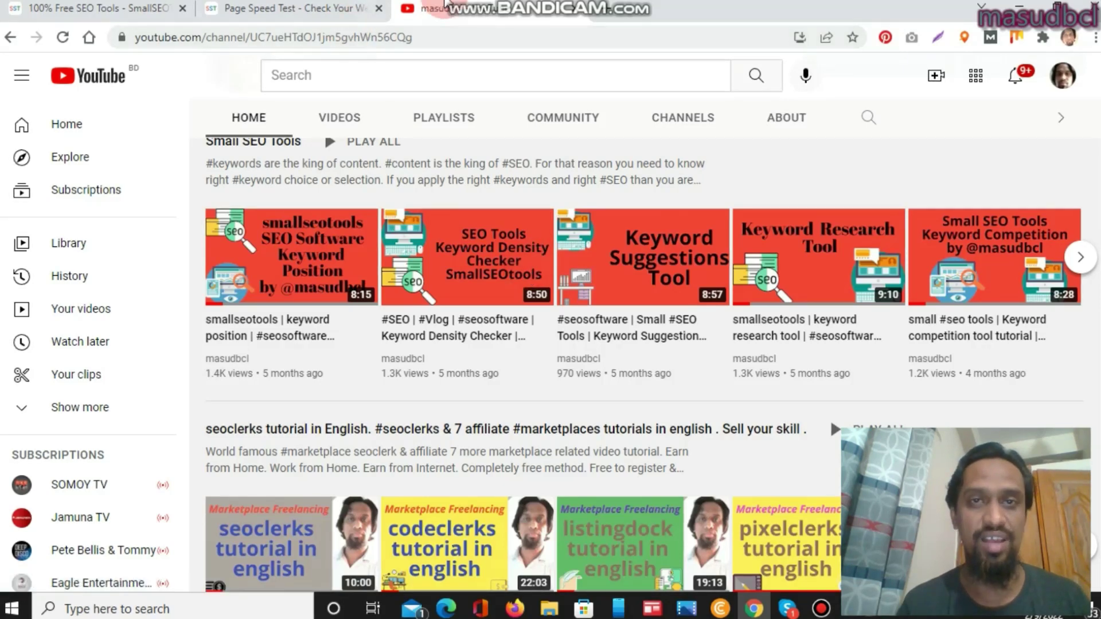
pyautogui.click(288, 9)
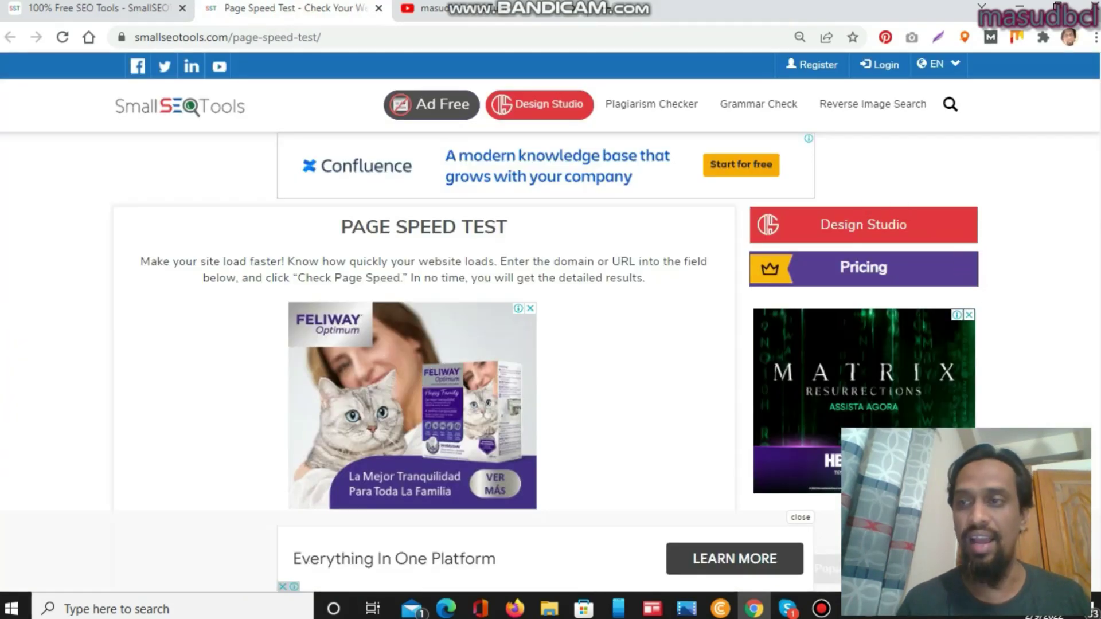
pyautogui.scroll(-4, 1092, 123)
pyautogui.scroll(-3, 591, 344)
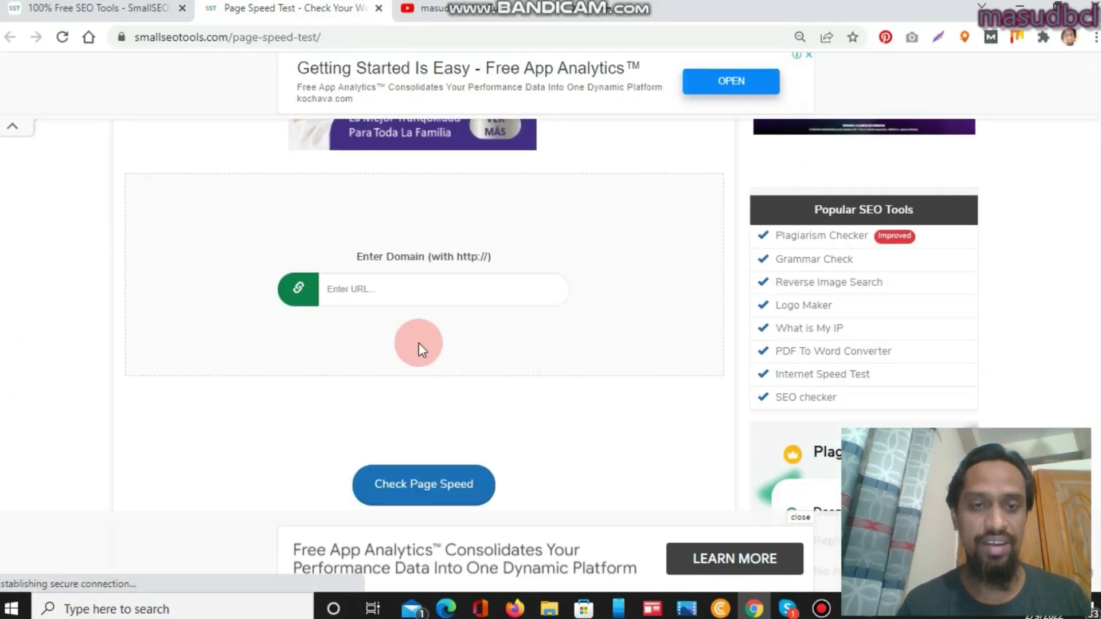
pyautogui.click(375, 291)
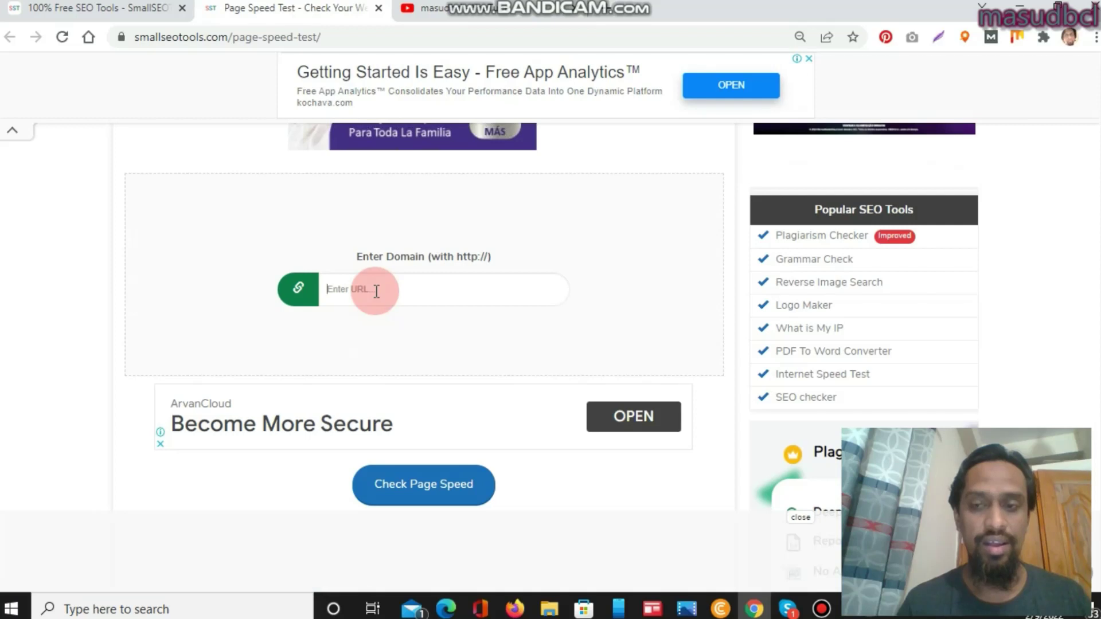
pyautogui.click(375, 291)
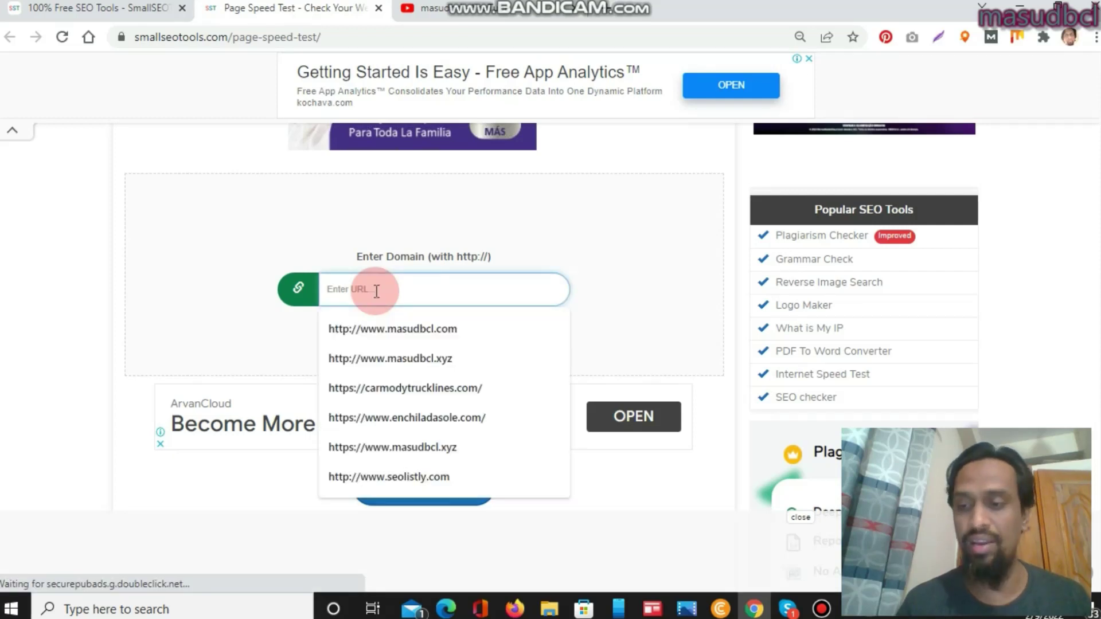
pyautogui.click(430, 362)
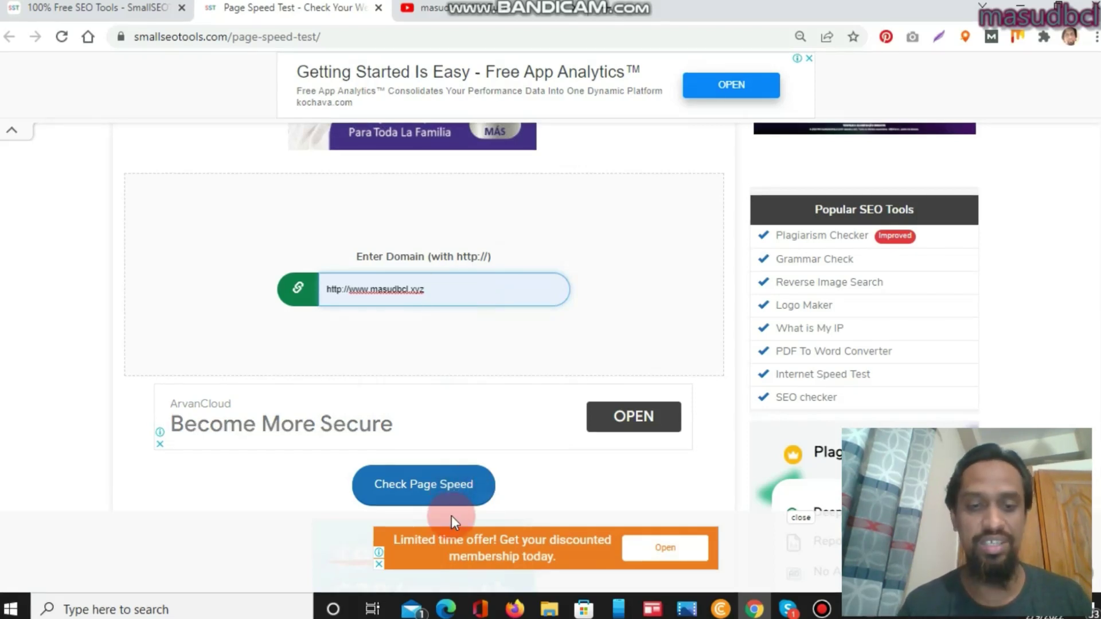
pyautogui.click(431, 493)
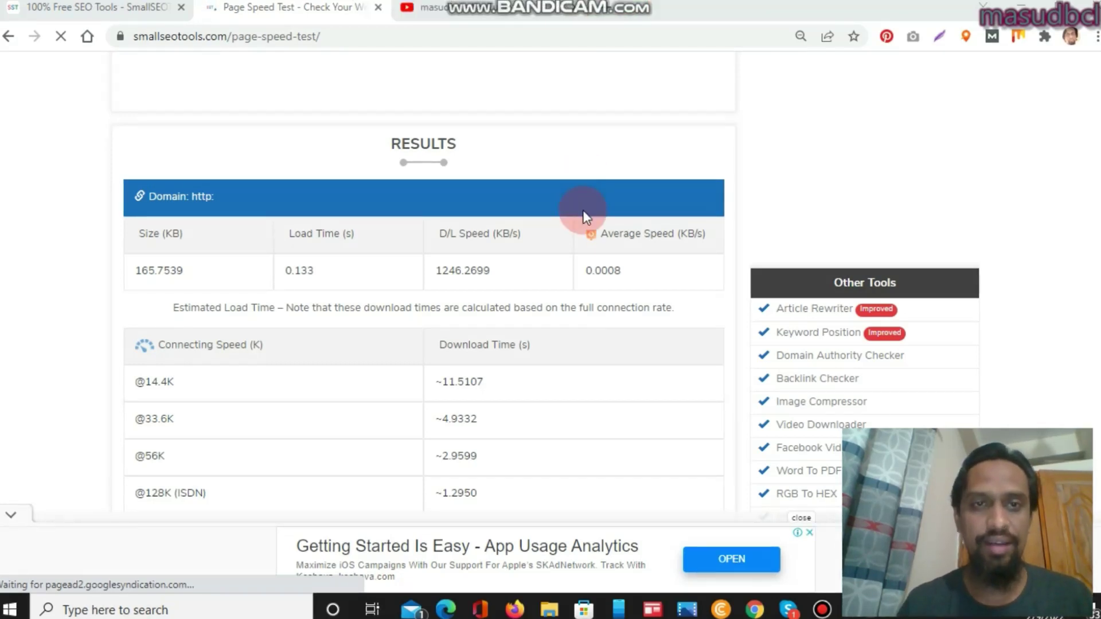
# Rerun Check Page Speed and scroll down to the Total Time/Size row showing 36.3846 s
pyautogui.scroll(10, 423, 281)
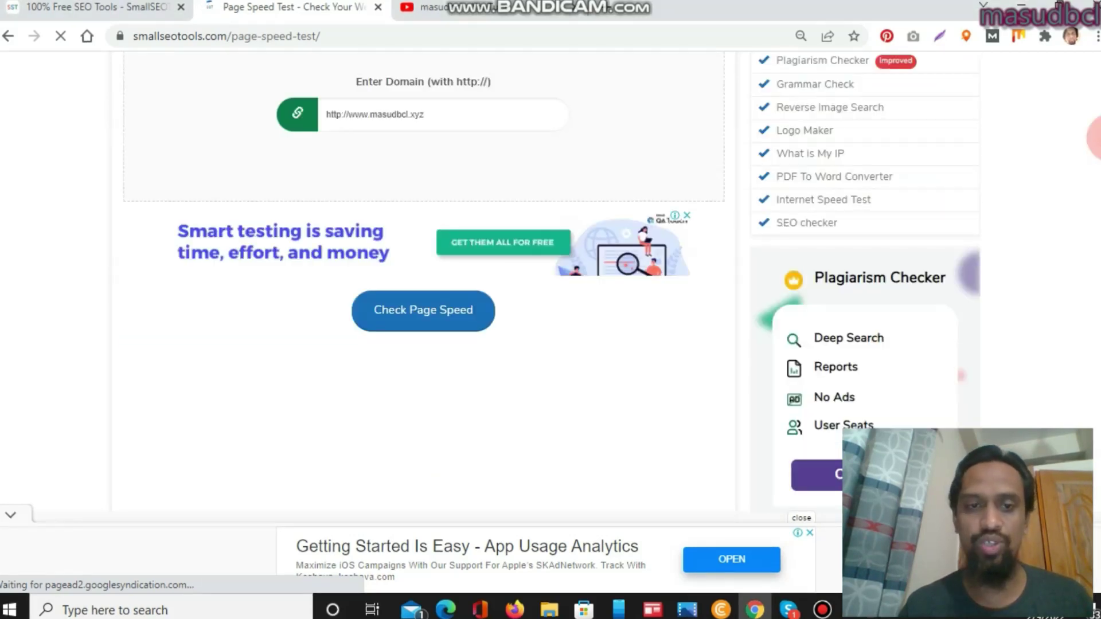
pyautogui.click(410, 332)
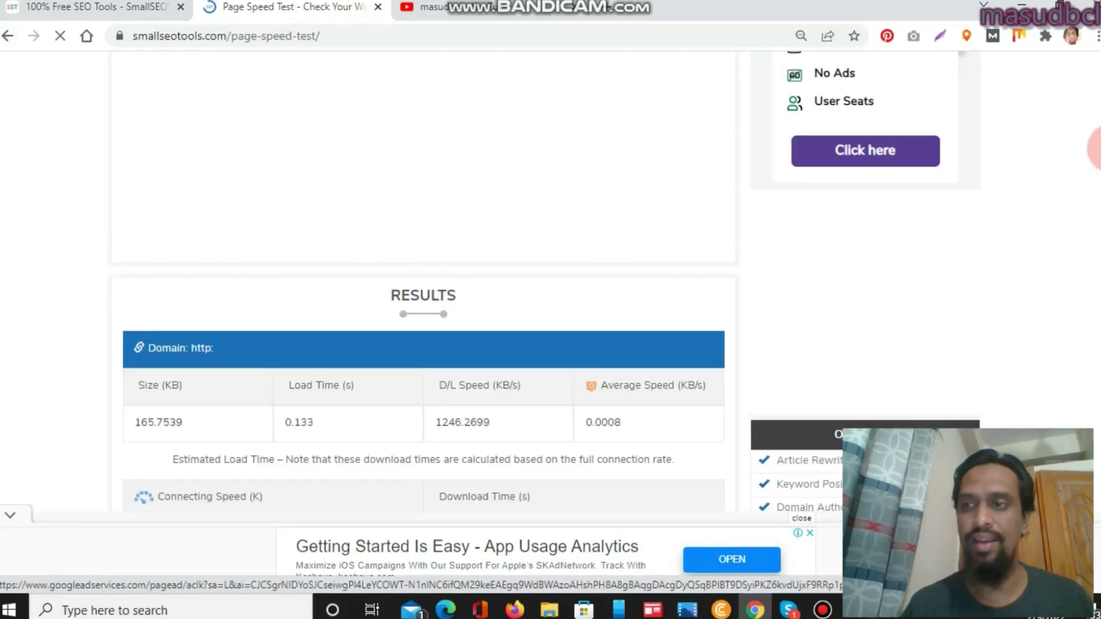
pyautogui.scroll(-3, 544, 210)
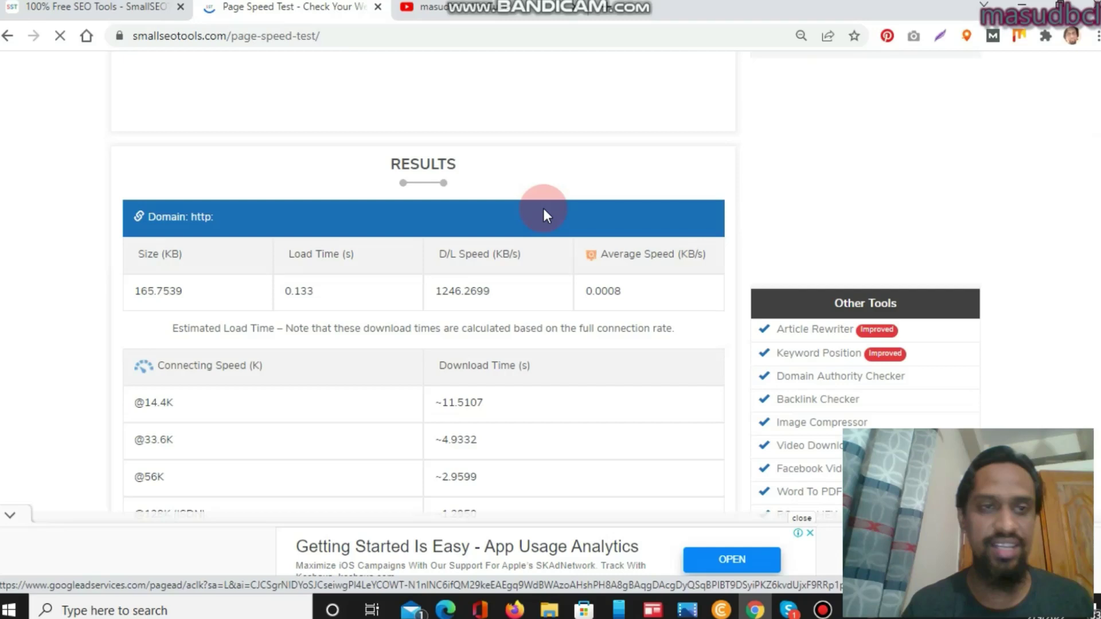
pyautogui.scroll(-2, 543, 208)
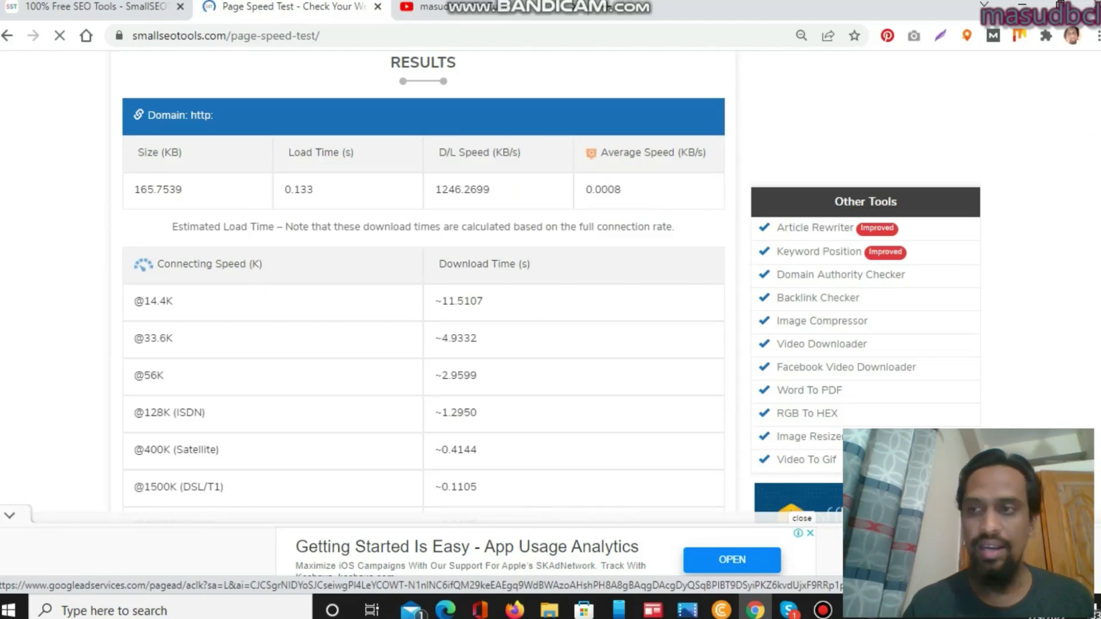
pyautogui.scroll(-3, 423, 287)
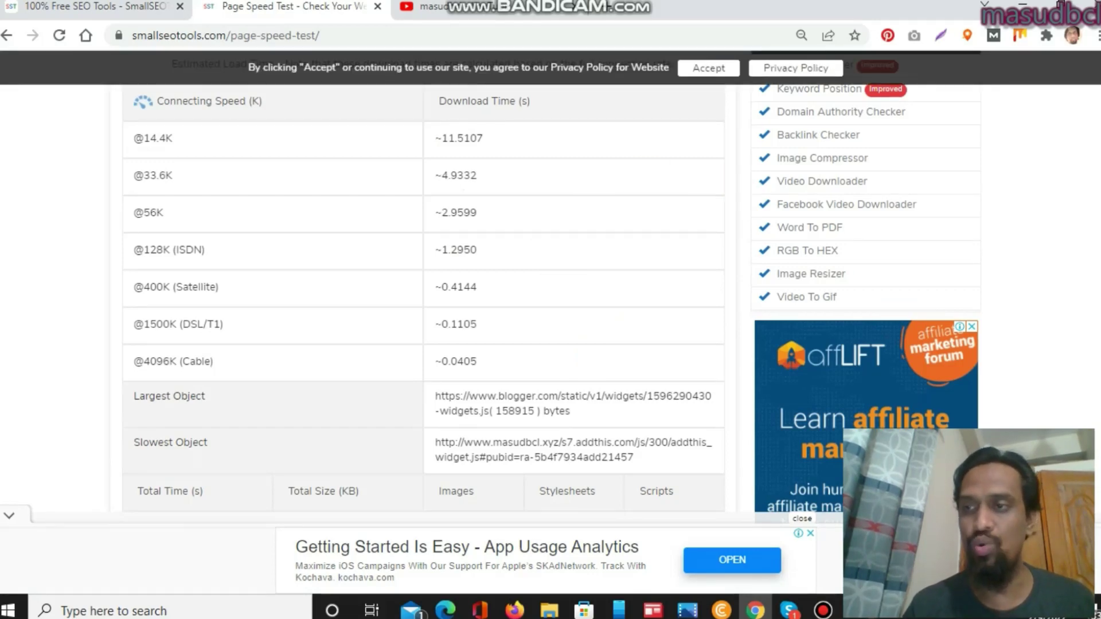
pyautogui.scroll(-3, 423, 287)
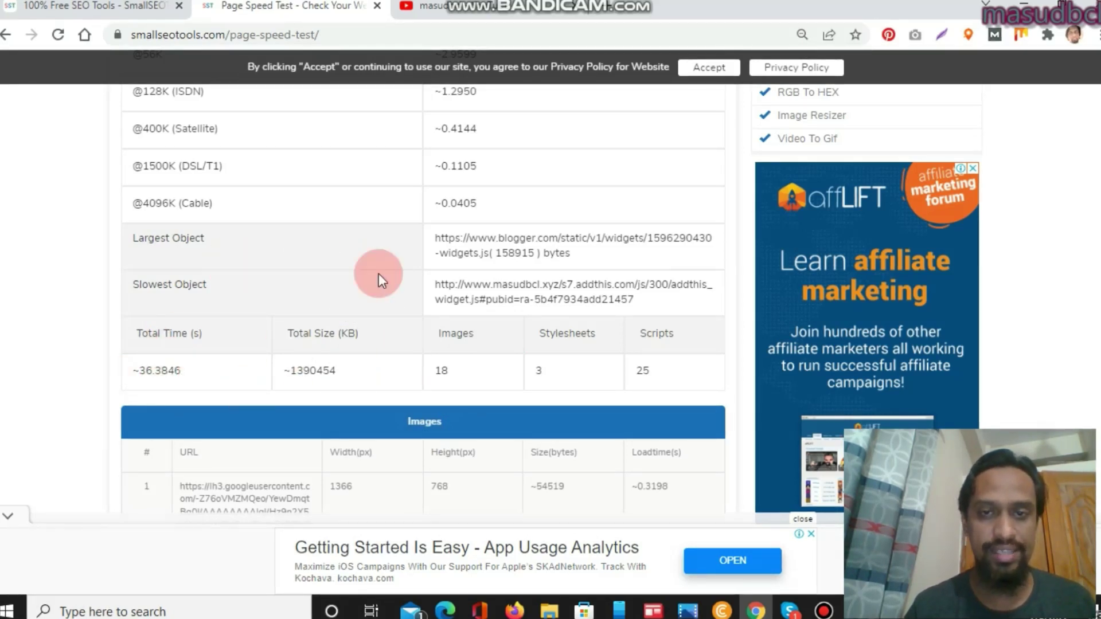
# Highlight the total time and scan the 18-image table, marking the first image's 0.3198 s load time
pyautogui.moveTo(140, 371); pyautogui.dragTo(174, 371)
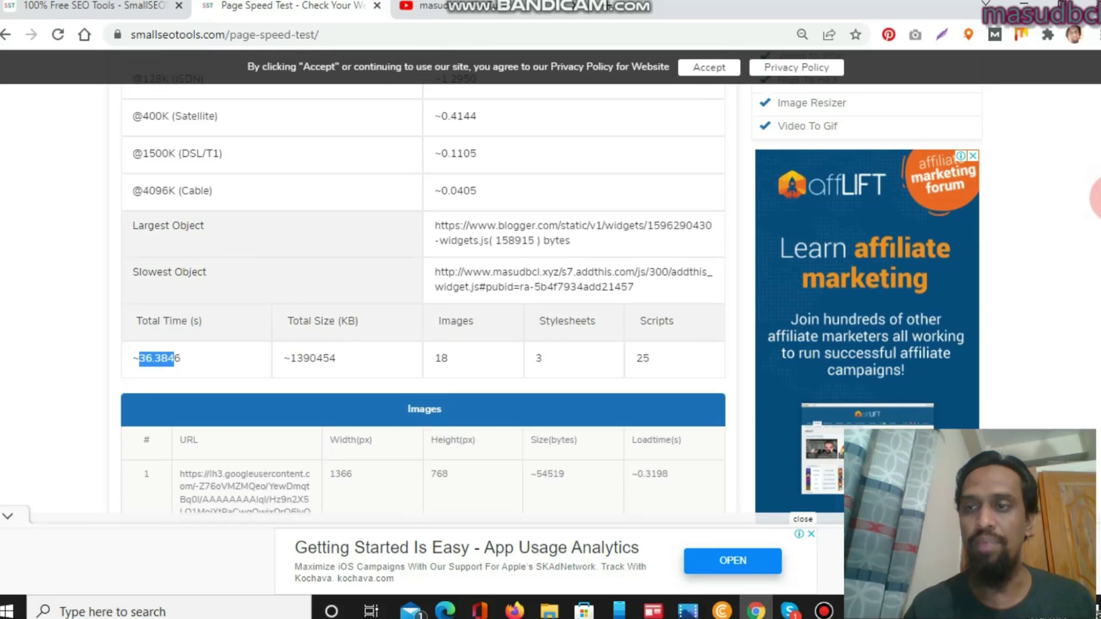
pyautogui.scroll(-5, 891, 306)
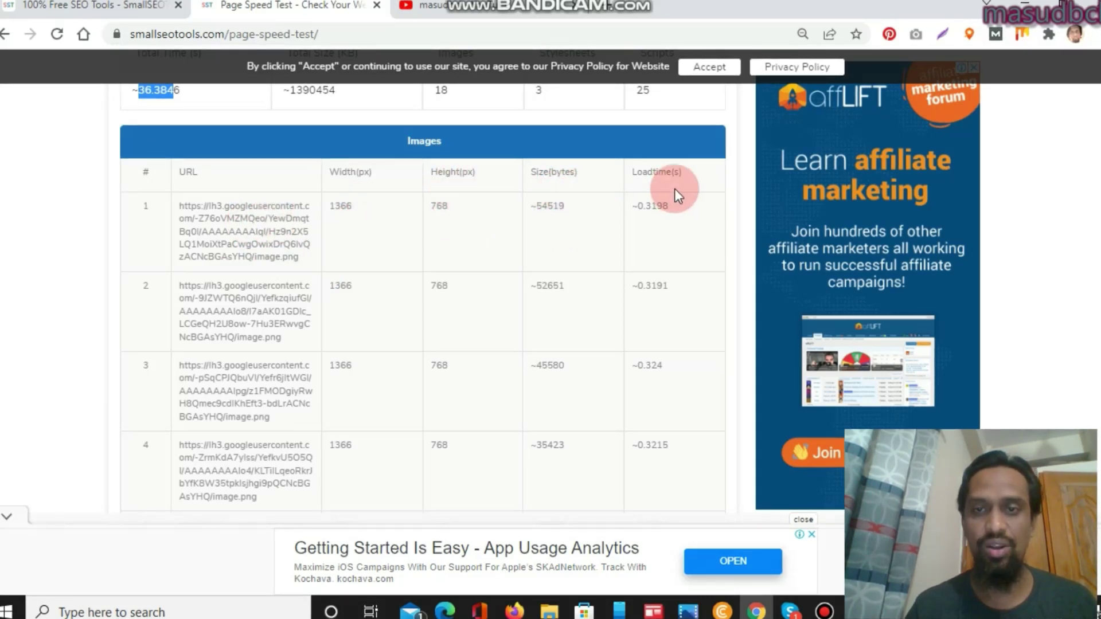
pyautogui.scroll(-1, 1097, 193)
pyautogui.scroll(-3, 1096, 192)
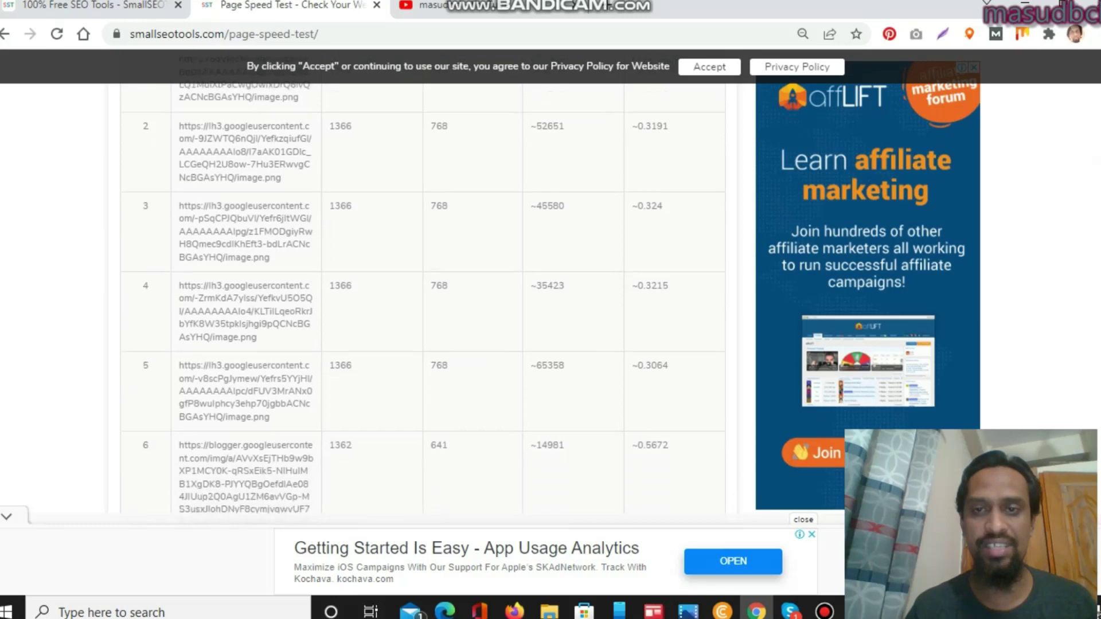
pyautogui.scroll(4, 1097, 193)
pyautogui.scroll(-3, 1097, 193)
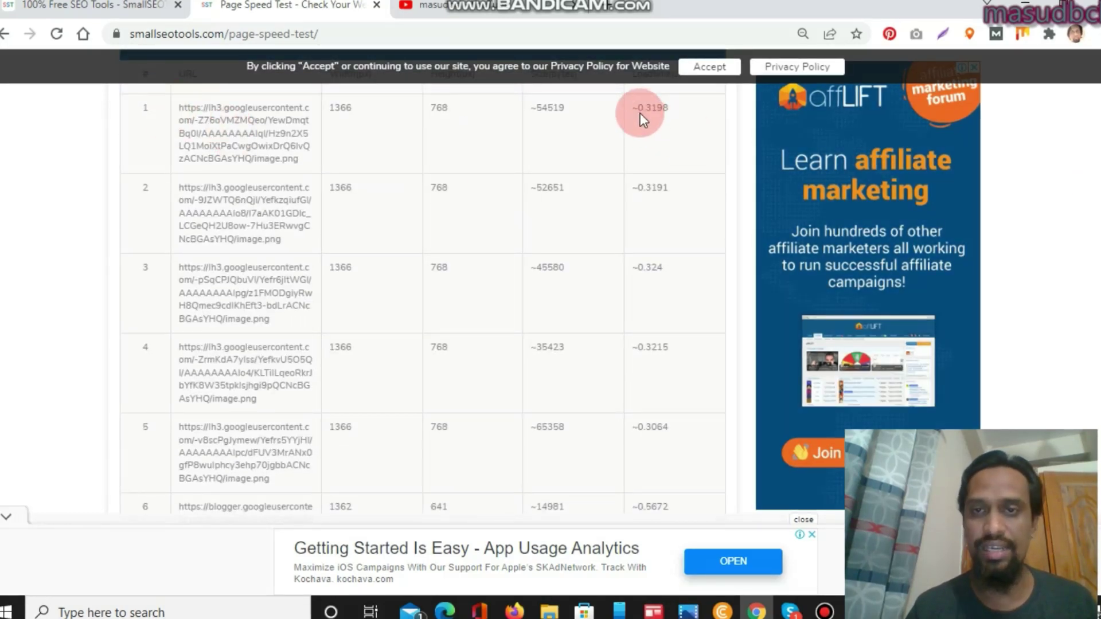
pyautogui.moveTo(639, 106); pyautogui.dragTo(669, 112)
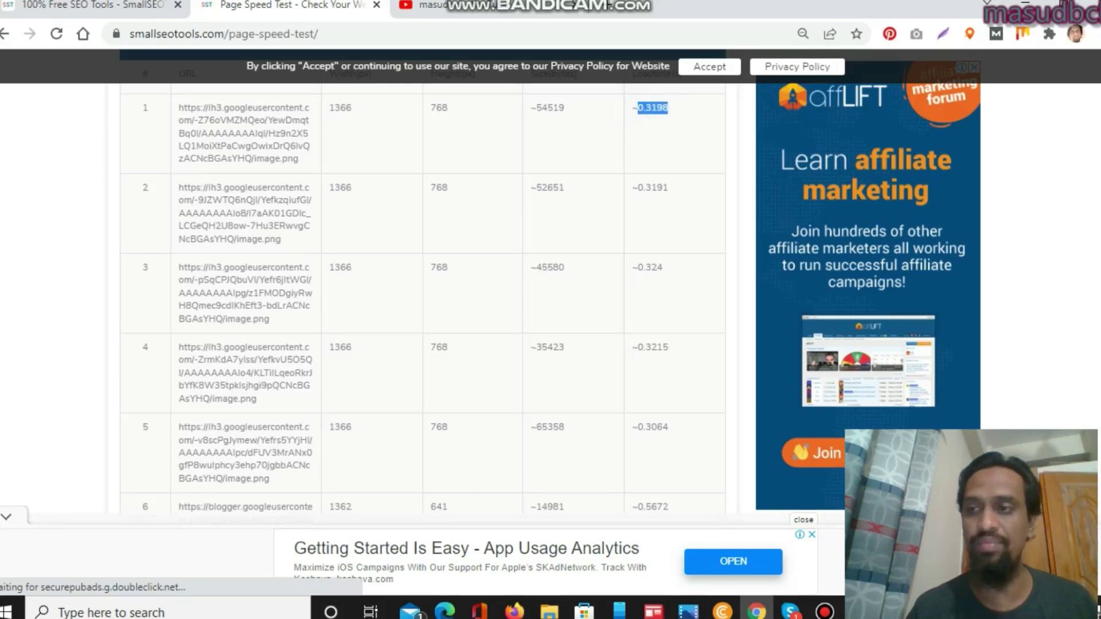
# Scroll to the CSS Files table of three stylesheets and highlight its heading
pyautogui.scroll(-15, 422, 296)
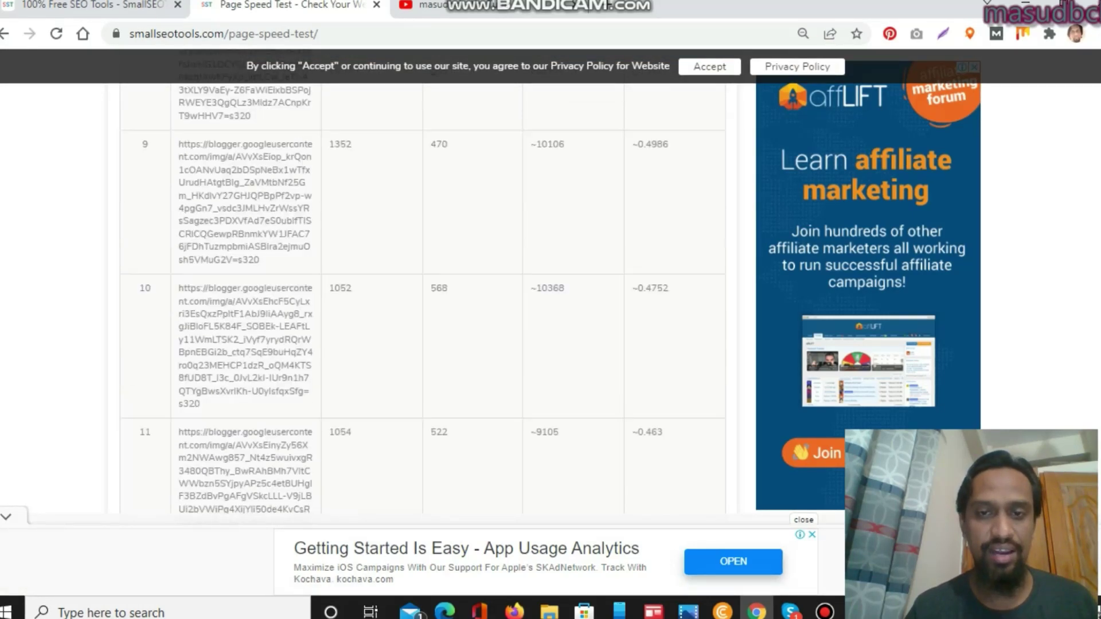
pyautogui.scroll(-10, 496, 211)
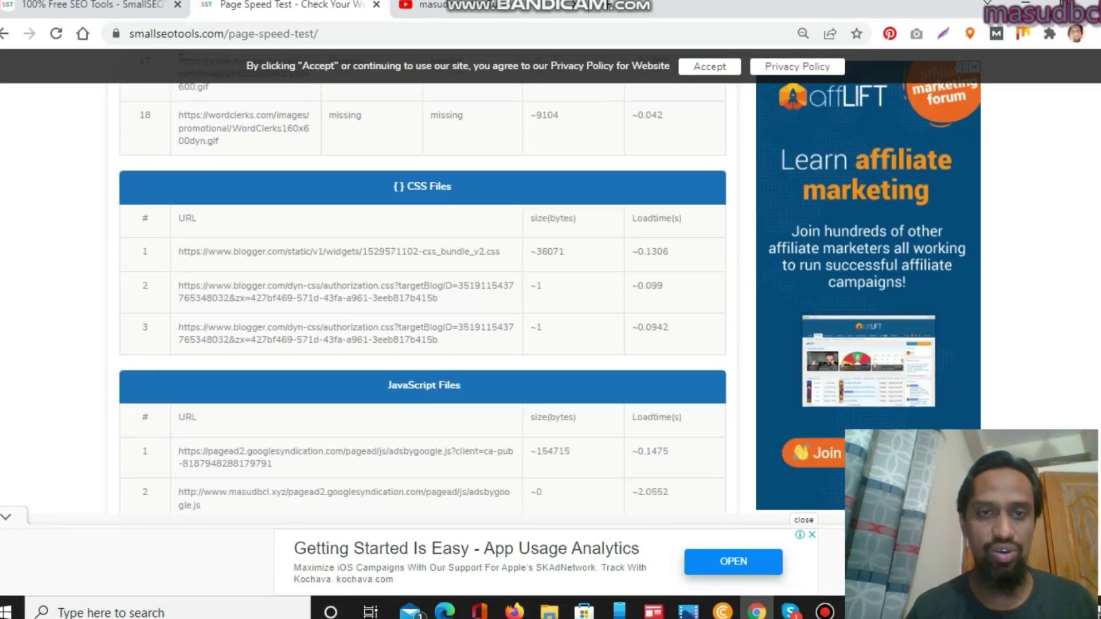
pyautogui.moveTo(406, 184); pyautogui.dragTo(491, 184)
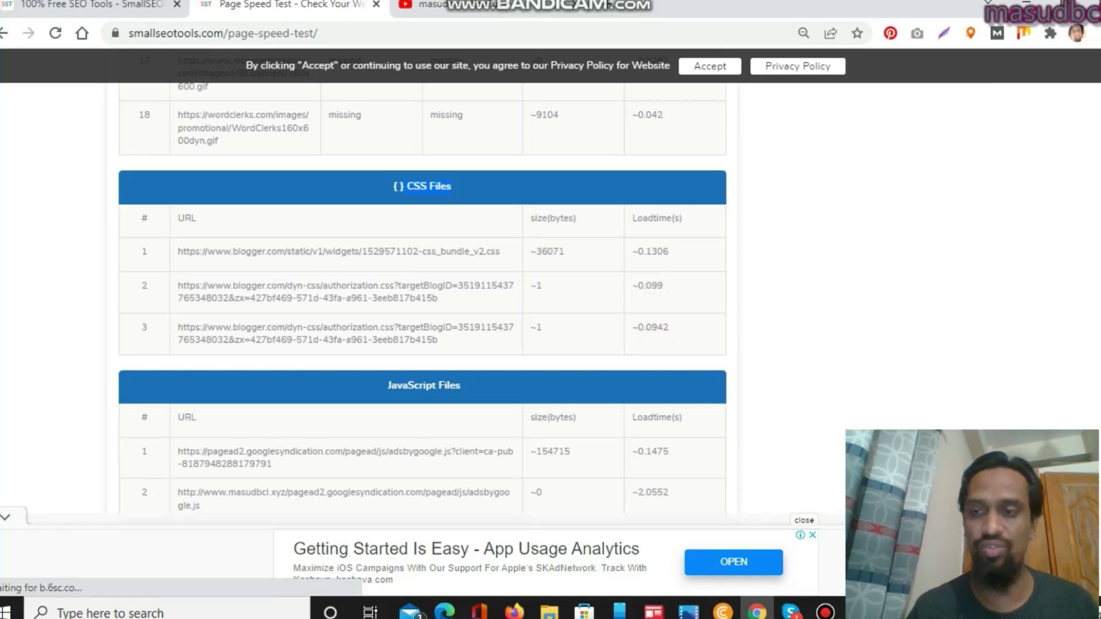
# Scroll through all 25 JavaScript Files entries to the page bottom, then back up to RESULTS
pyautogui.scroll(-2, 422, 287)
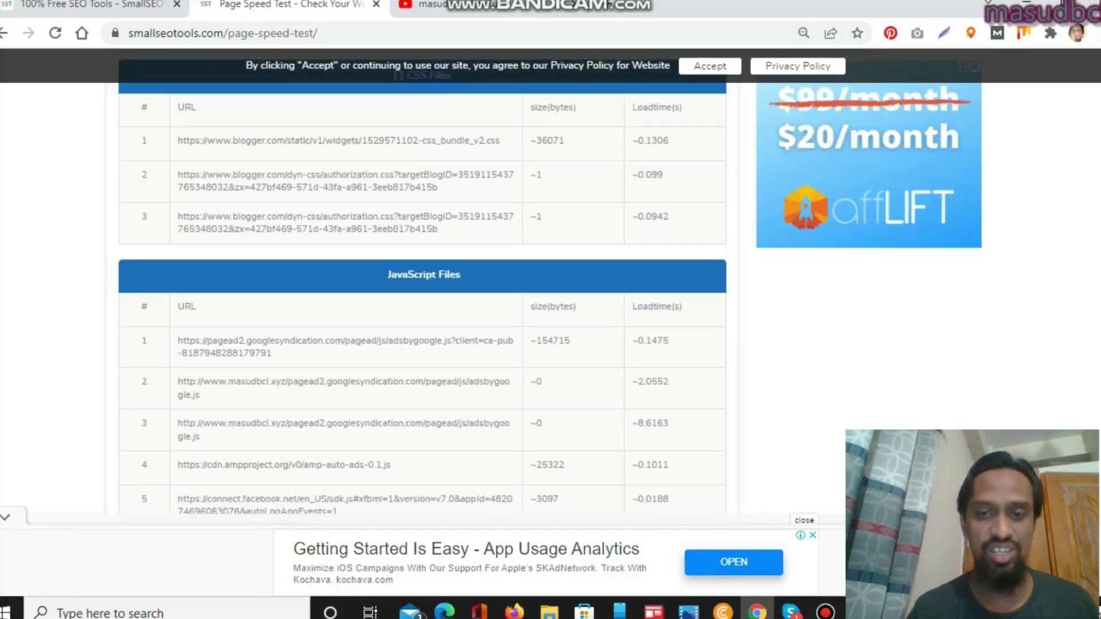
pyautogui.scroll(-2, 422, 344)
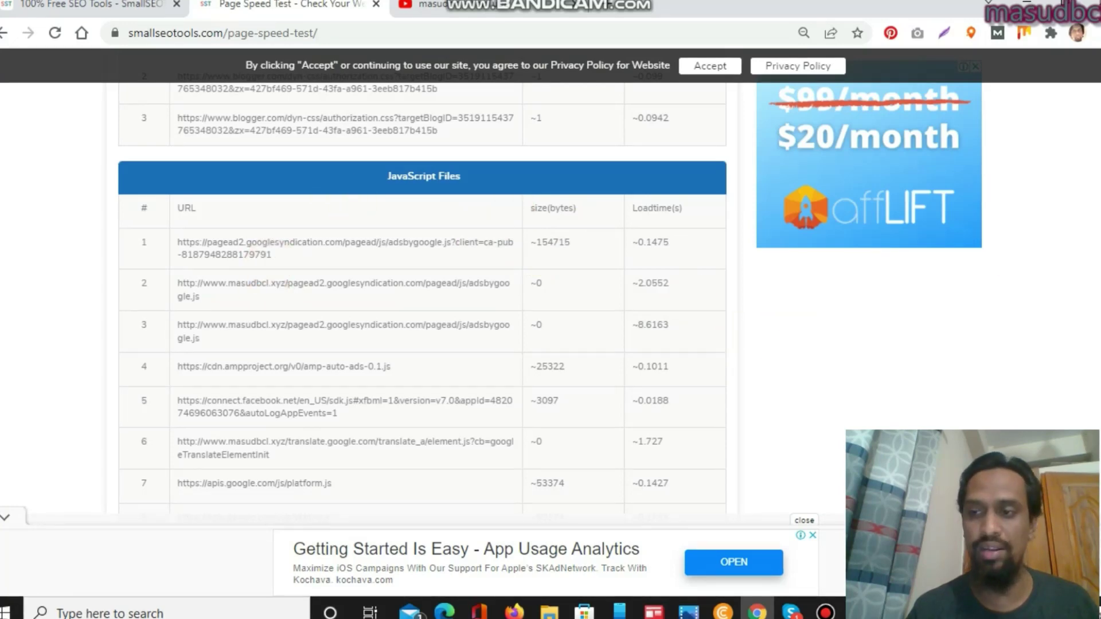
pyautogui.scroll(-3, 423, 287)
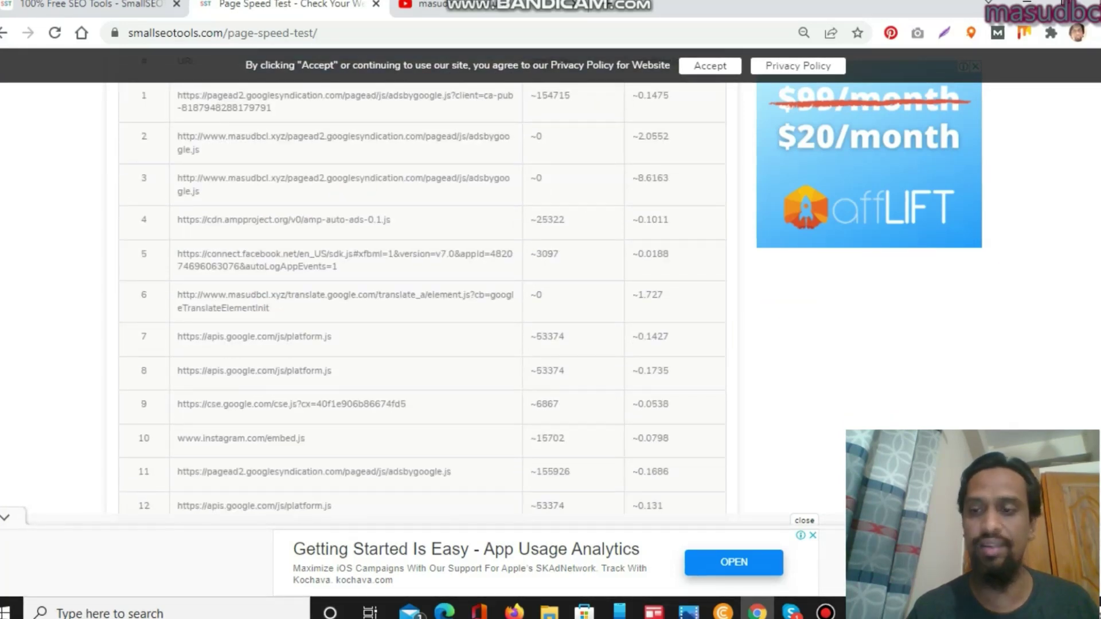
pyautogui.scroll(-6, 422, 298)
pyautogui.scroll(-6, 422, 298)
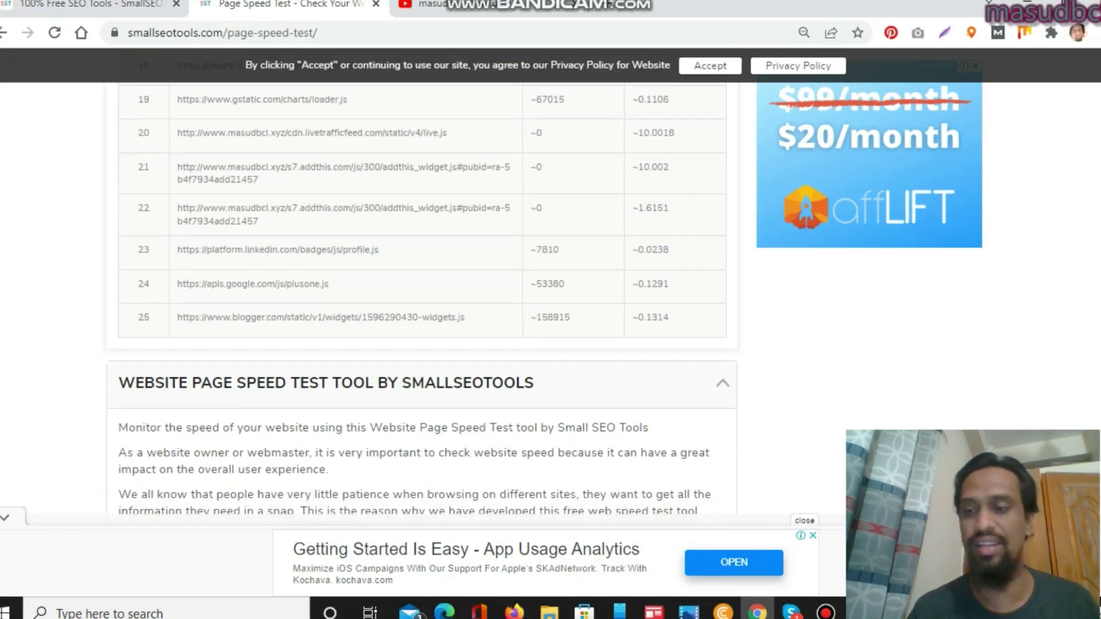
pyautogui.scroll(-5, 422, 298)
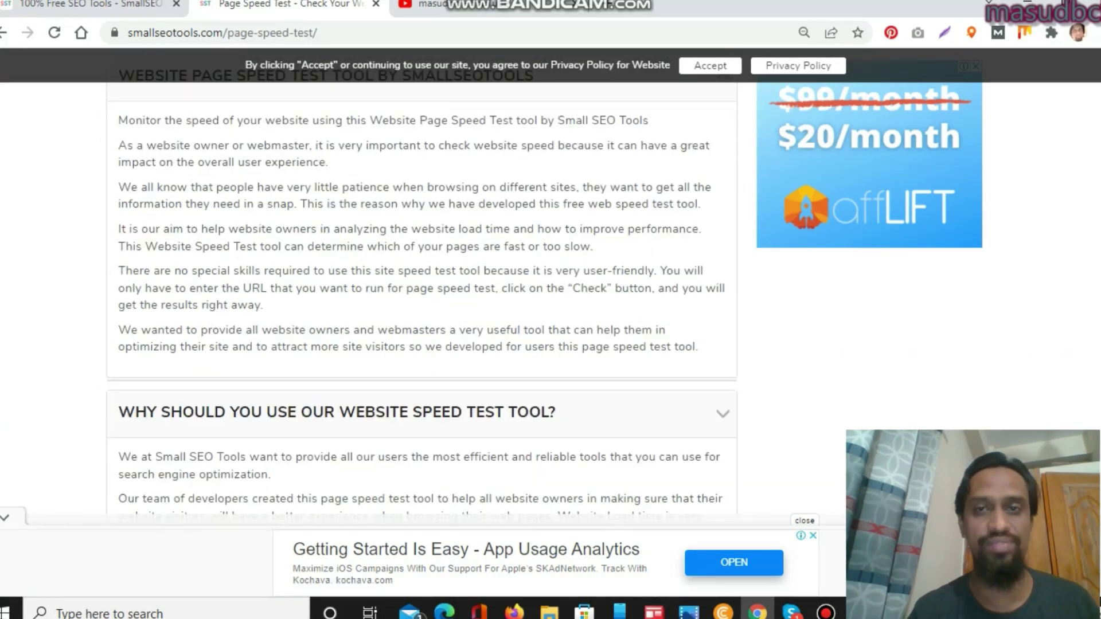
pyautogui.scroll(20, 422, 298)
pyautogui.scroll(4, 422, 299)
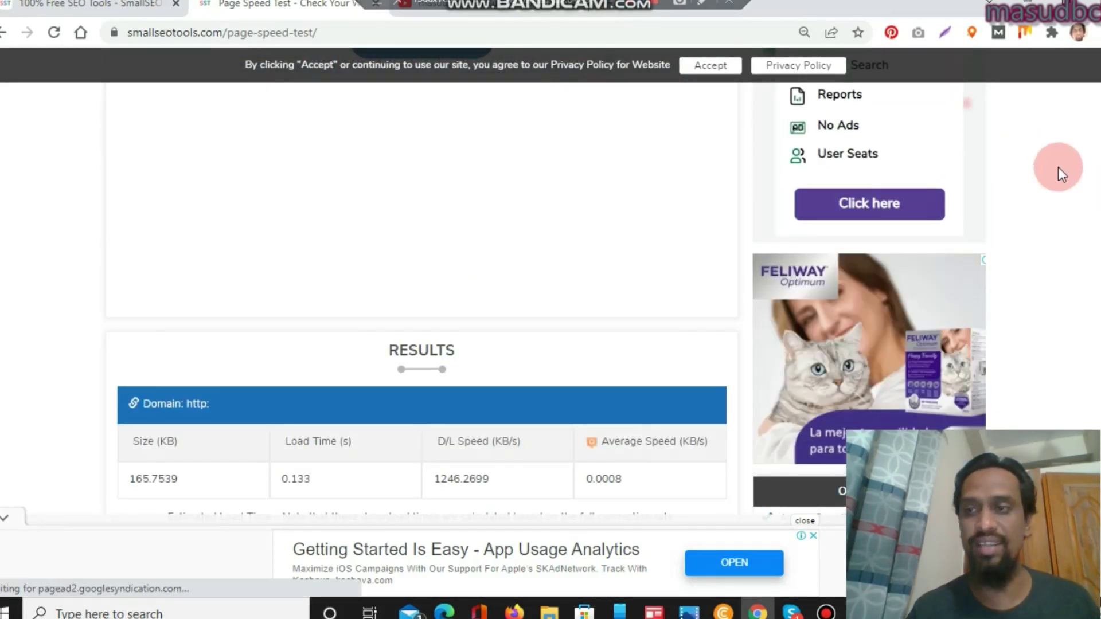
# Highlight the 0.0008 average speed, then select and copy the 165.7539 KB page size
pyautogui.scroll(-5, 1092, 148)
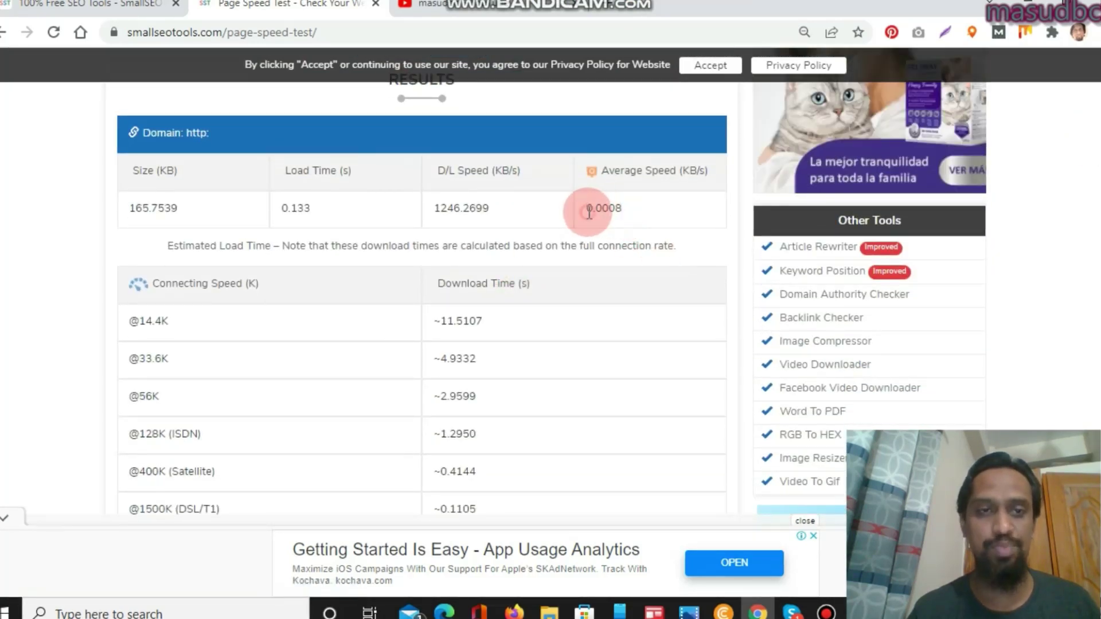
pyautogui.moveTo(585, 212); pyautogui.dragTo(645, 206)
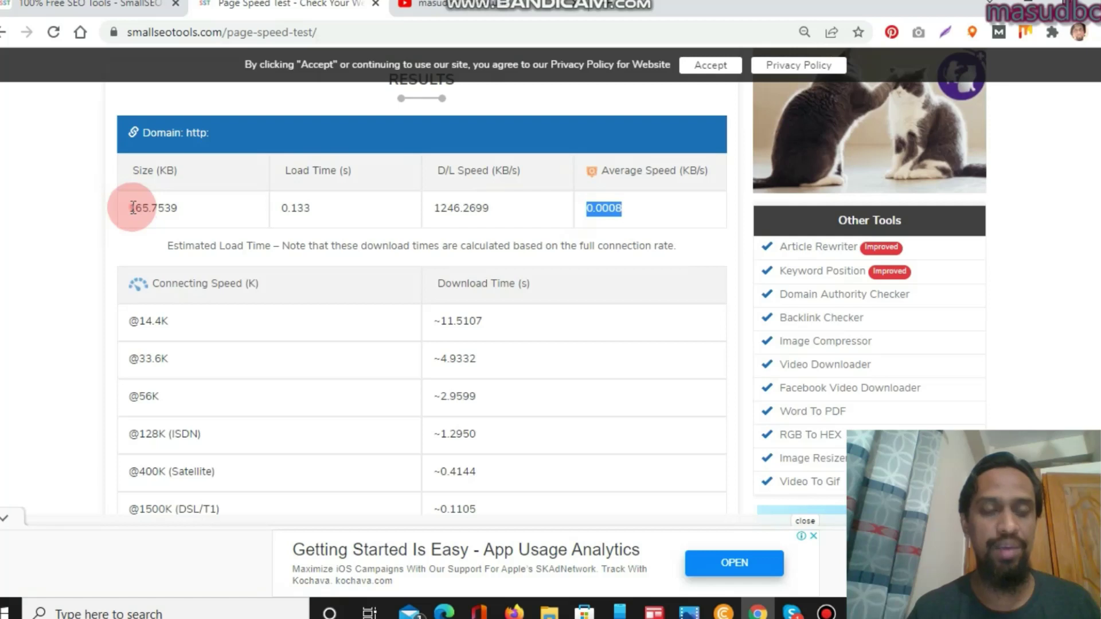
pyautogui.moveTo(133, 209); pyautogui.dragTo(191, 210)
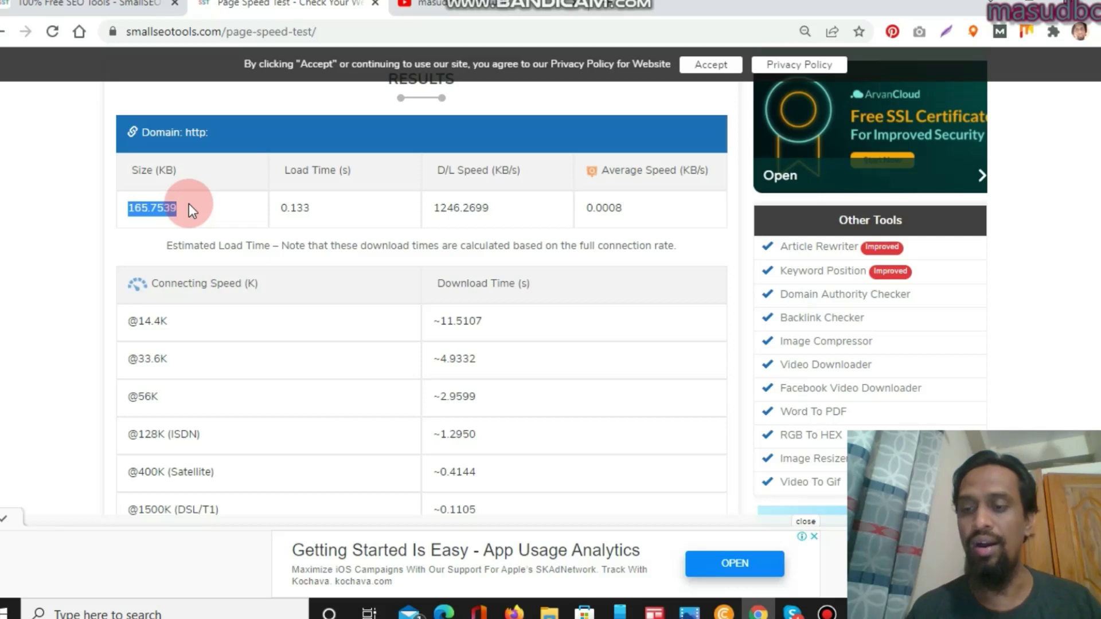
pyautogui.hotkey('ctrl', 'c')
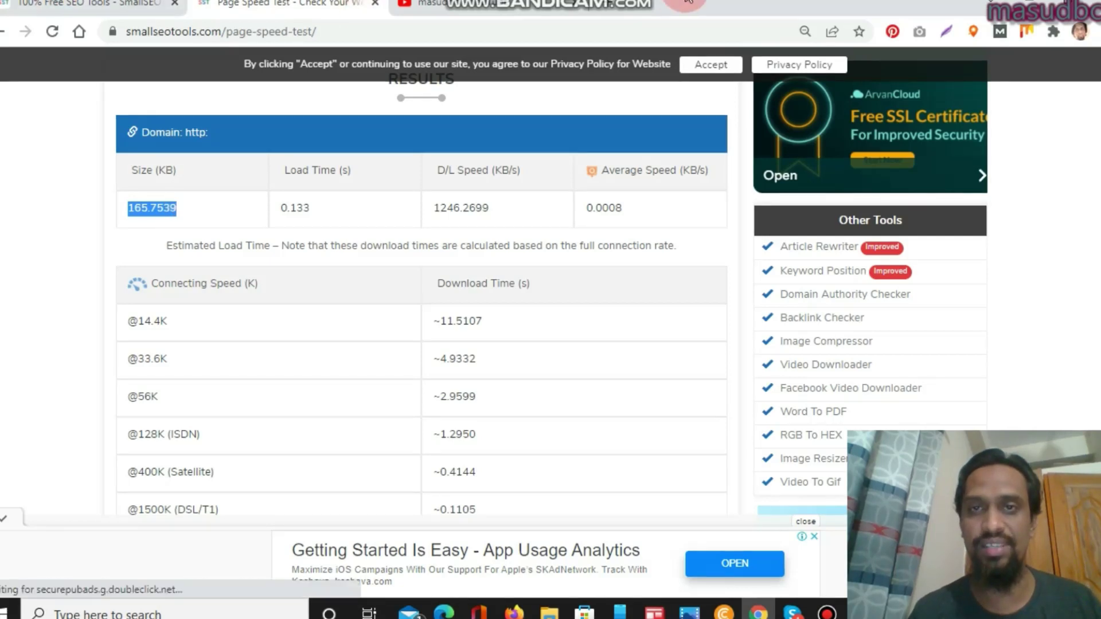